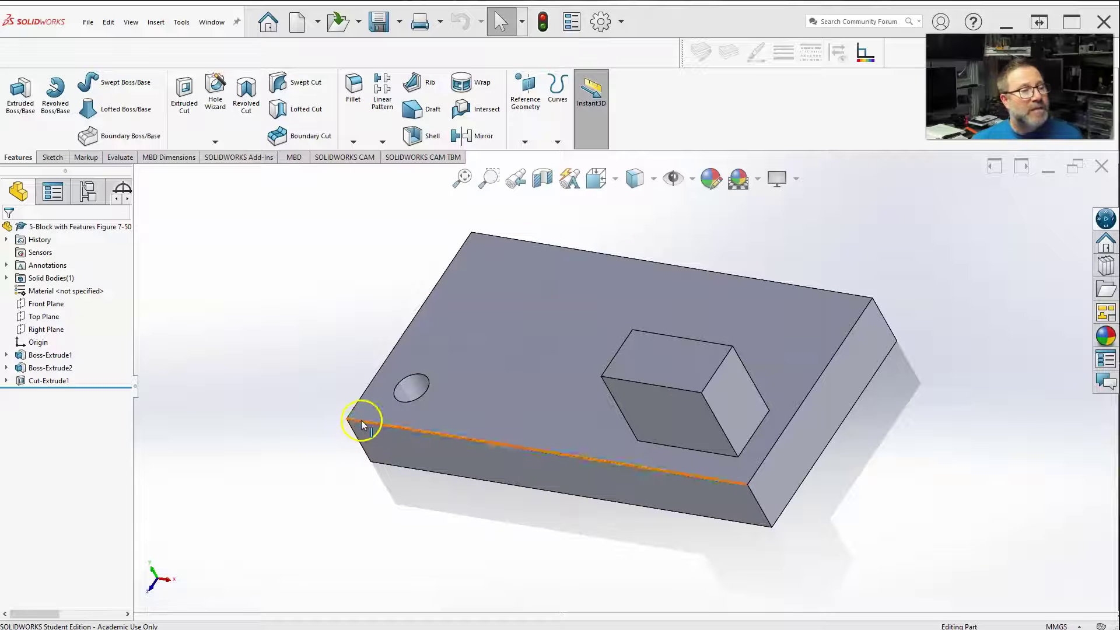
Start a fillet on the block with a 2 mm symmetric radius.
{"action": "left_click", "coordinate": [354, 92]}
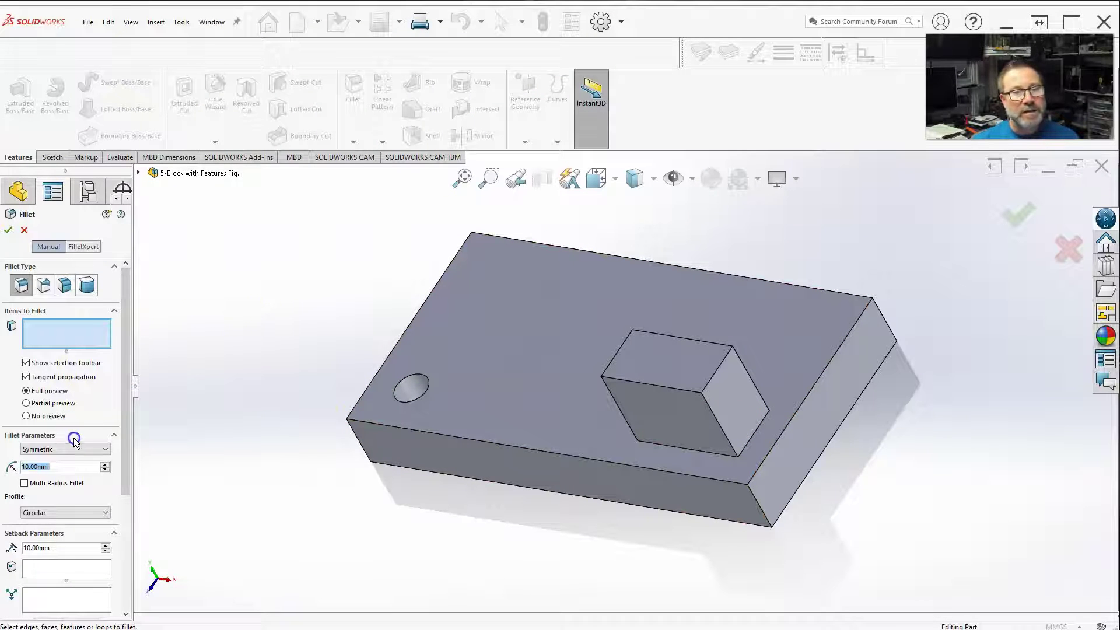
{"action": "left_click_drag", "start_coordinate": [64, 466], "coordinate": [6, 467]}
{"action": "type", "text": "2"}
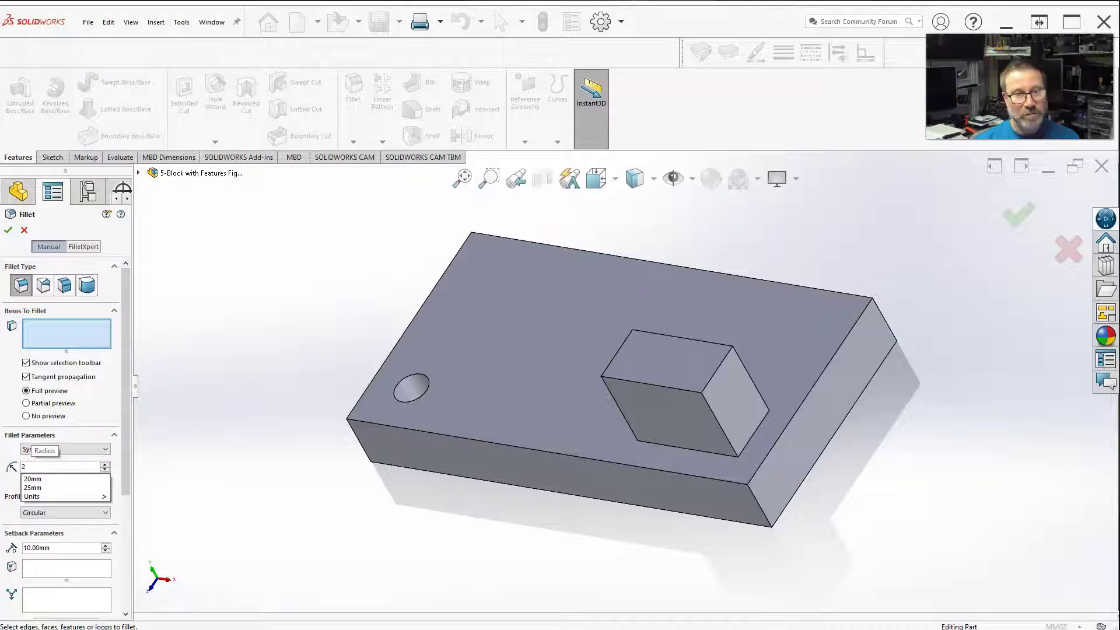
{"action": "key", "text": "Return"}
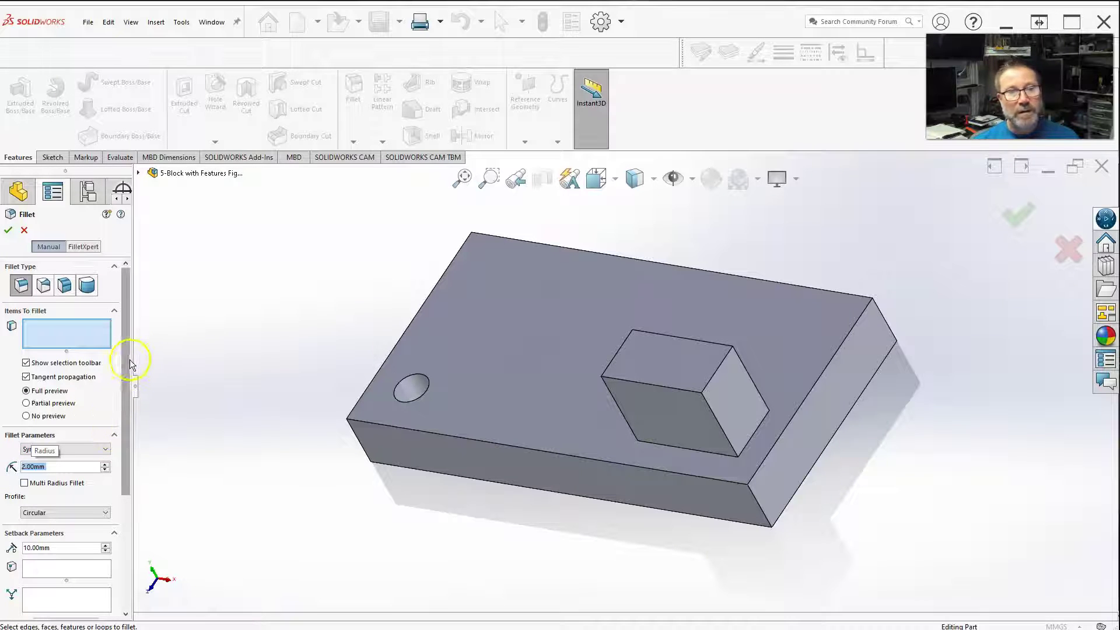
{"action": "left_click_drag", "start_coordinate": [124, 359], "coordinate": [124, 506]}
Expand Fillet Options to show Select through faces, Keep features, Round corners and Overflow type.
{"action": "left_click", "coordinate": [112, 596]}
{"action": "left_click_drag", "start_coordinate": [124, 461], "coordinate": [125, 505]}
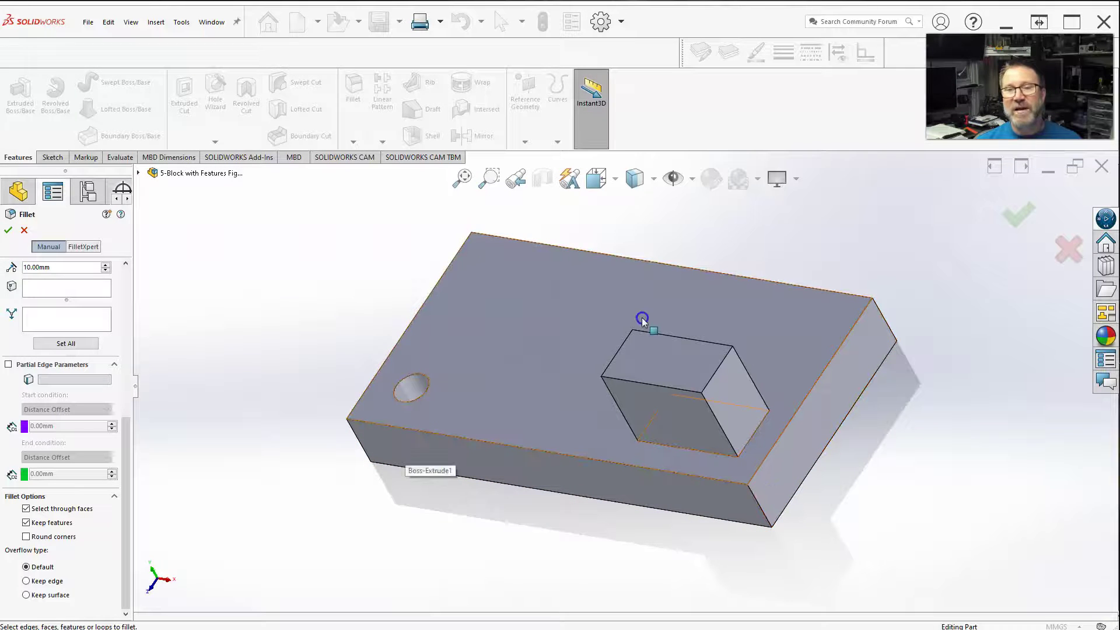
View the block in Hidden Lines Visible from two angles, then return to Shaded With Edges.
{"action": "left_click", "coordinate": [655, 182]}
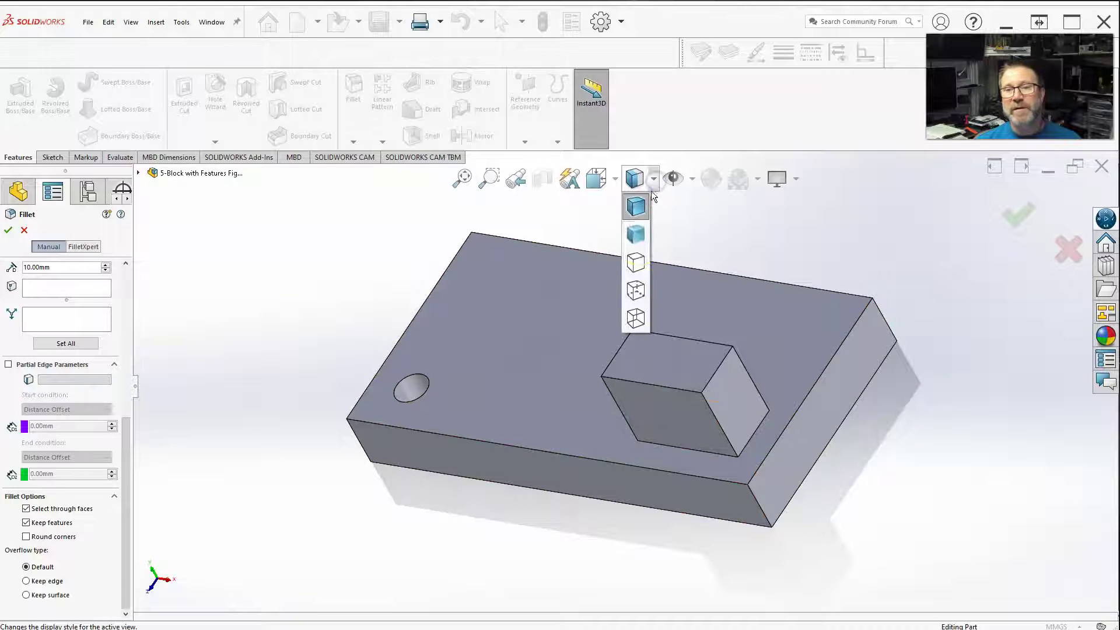
{"action": "left_click", "coordinate": [635, 288]}
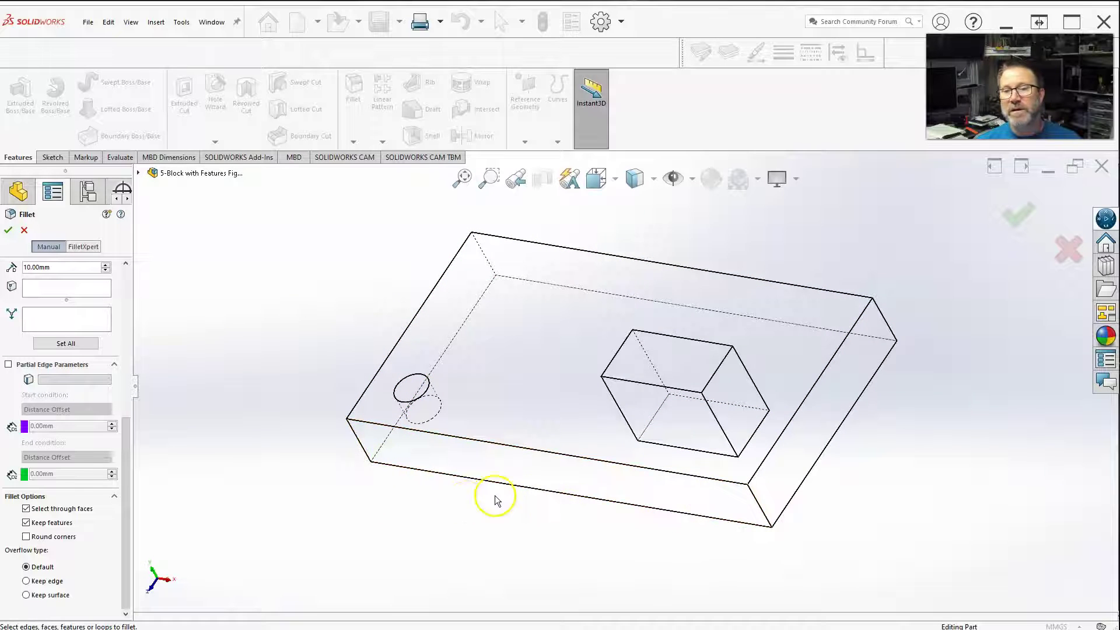
{"action": "middle_click_drag", "start_coordinate": [467, 499], "coordinate": [484, 521]}
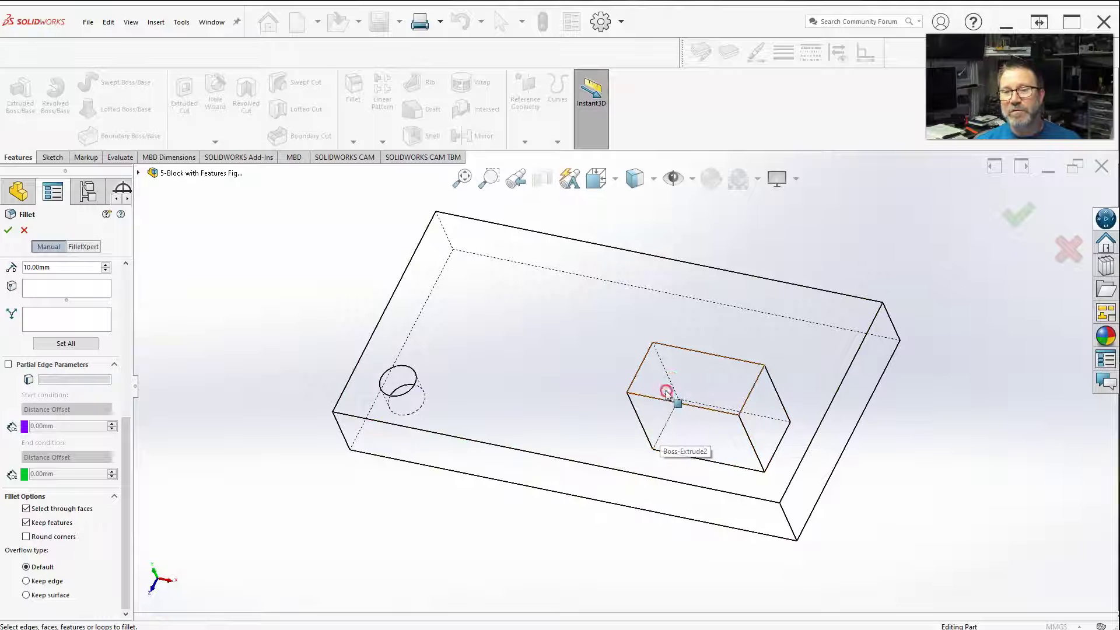
{"action": "middle_click_drag", "start_coordinate": [652, 331], "coordinate": [407, 454]}
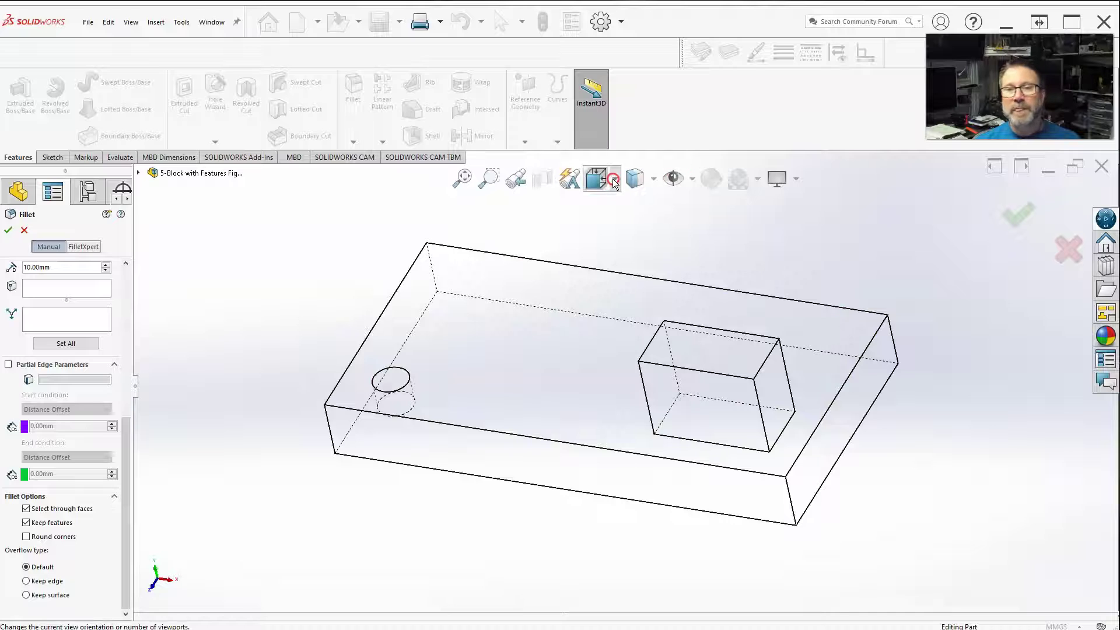
{"action": "left_click", "coordinate": [650, 180]}
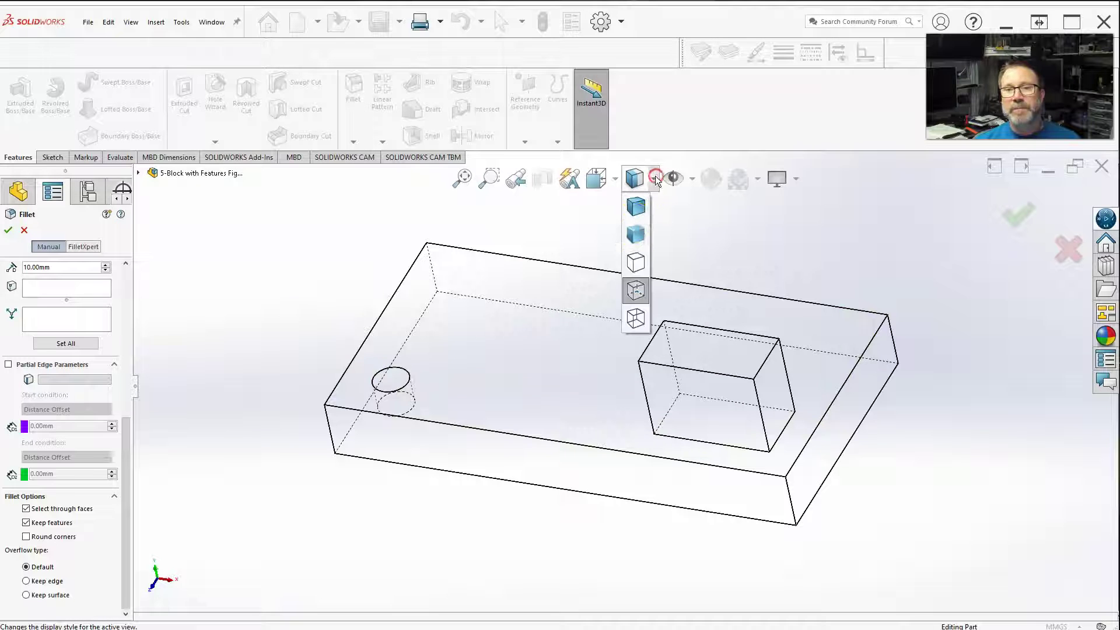
{"action": "left_click", "coordinate": [642, 209]}
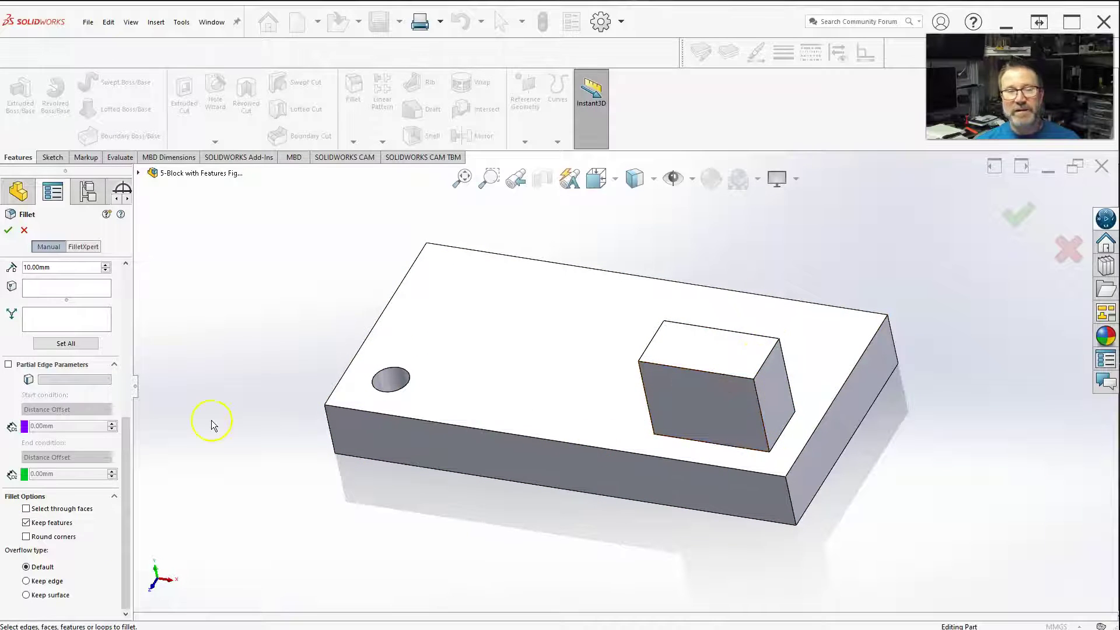
Re-enable Select through faces and turn the block to a near-front view.
{"action": "left_click", "coordinate": [27, 508]}
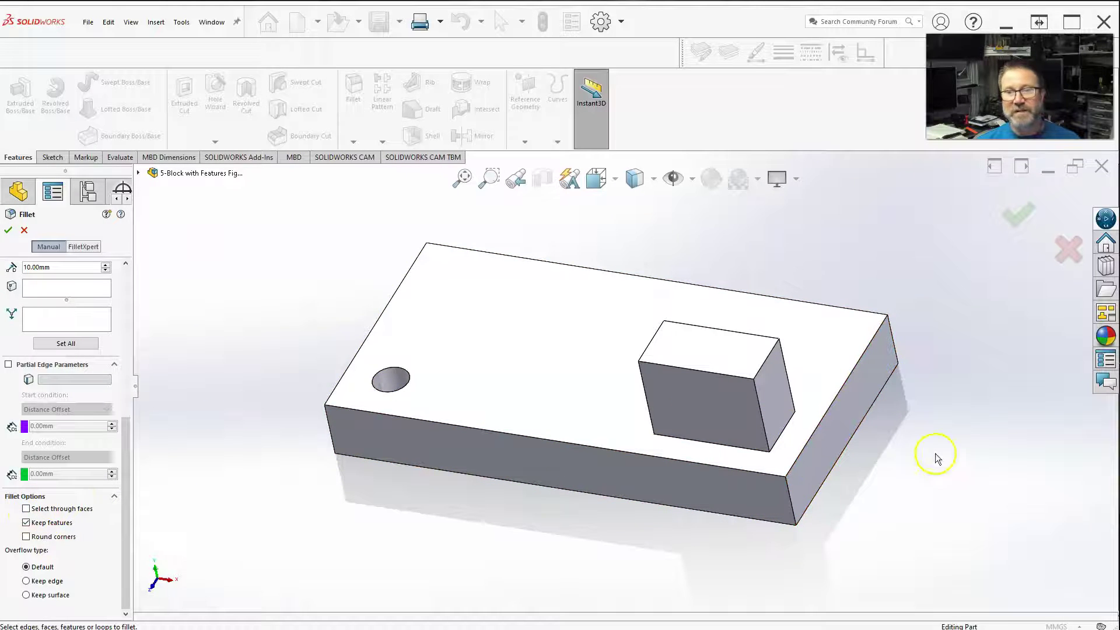
{"action": "middle_click_drag", "start_coordinate": [932, 452], "coordinate": [942, 402]}
{"action": "middle_click_drag", "start_coordinate": [565, 502], "coordinate": [448, 470]}
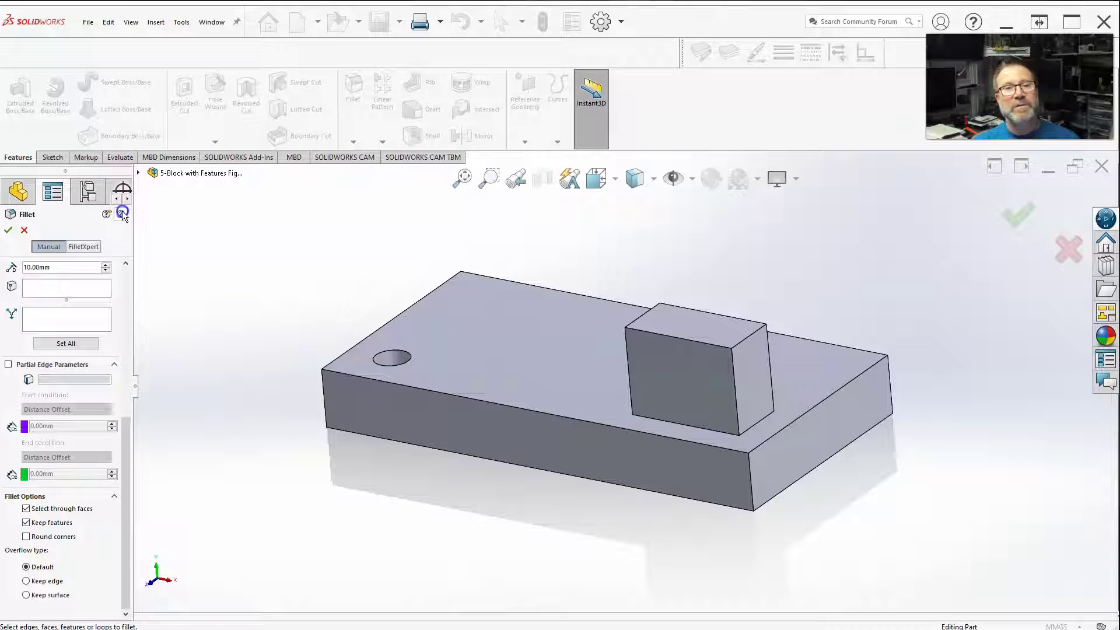
Fillet the block's front top edge as an Asymmetric fillet previewing 2 mm and 20 mm.
{"action": "left_click", "coordinate": [676, 441]}
{"action": "middle_click_drag", "start_coordinate": [540, 499], "coordinate": [487, 499]}
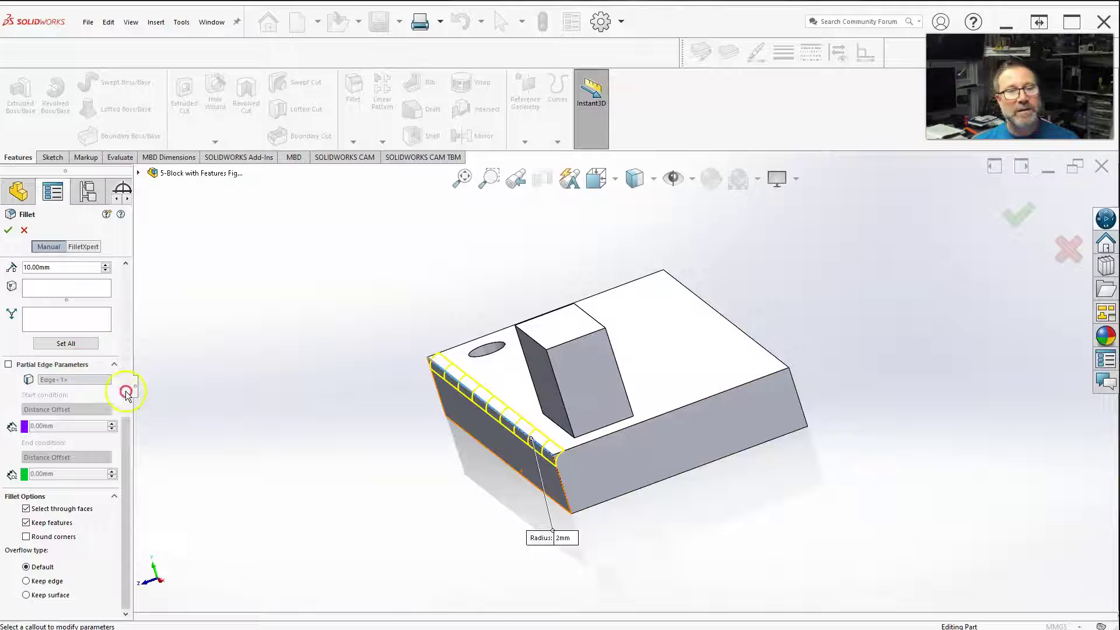
{"action": "left_click_drag", "start_coordinate": [129, 440], "coordinate": [149, 310]}
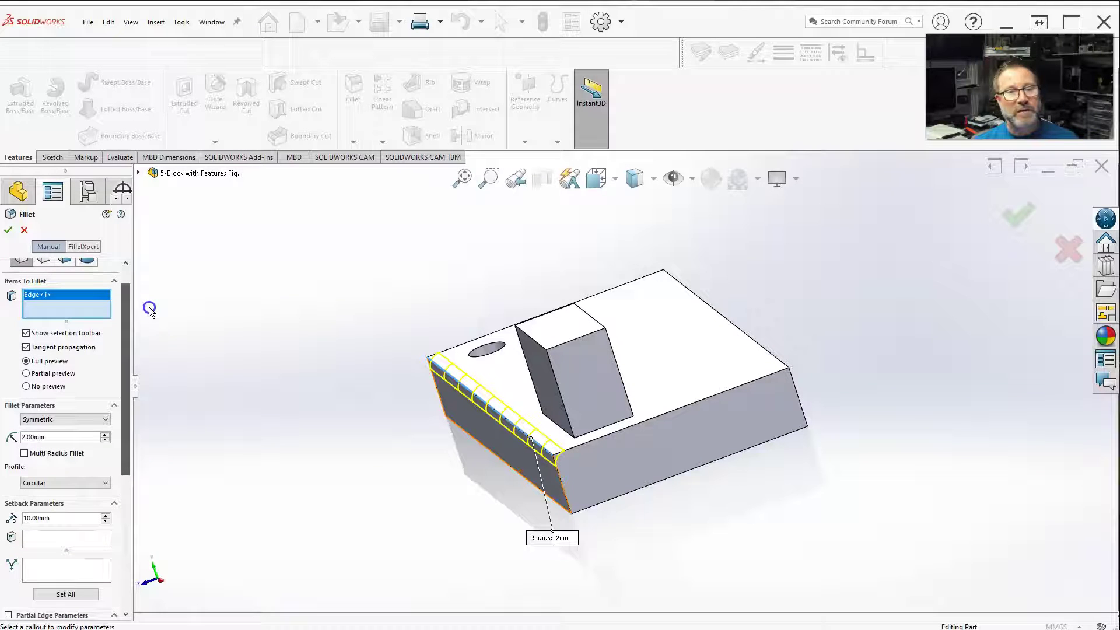
{"action": "left_click", "coordinate": [99, 419]}
{"action": "left_click", "coordinate": [59, 438]}
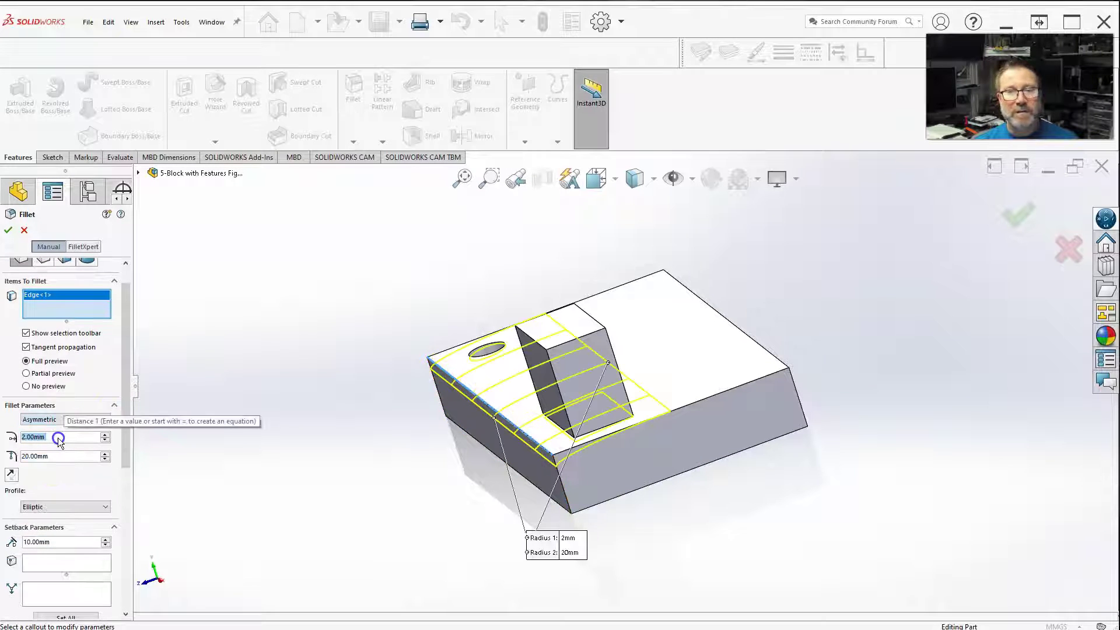
{"action": "mouse_move", "coordinate": [451, 535]}
{"action": "middle_mouse_down"}
{"action": "mouse_move", "coordinate": [455, 519]}
{"action": "mouse_move", "coordinate": [432, 497]}
{"action": "mouse_move", "coordinate": [419, 513]}
{"action": "mouse_move", "coordinate": [438, 484]}
{"action": "mouse_move", "coordinate": [435, 569]}
{"action": "mouse_move", "coordinate": [443, 552]}
{"action": "middle_mouse_up"}
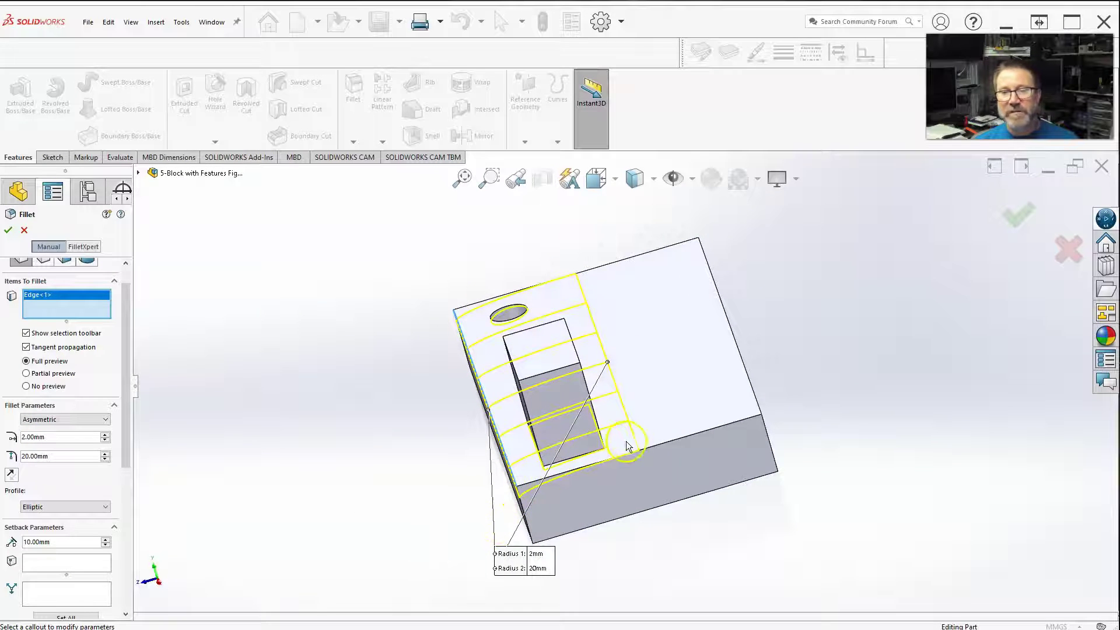
{"action": "middle_click_drag", "start_coordinate": [542, 529], "coordinate": [570, 480]}
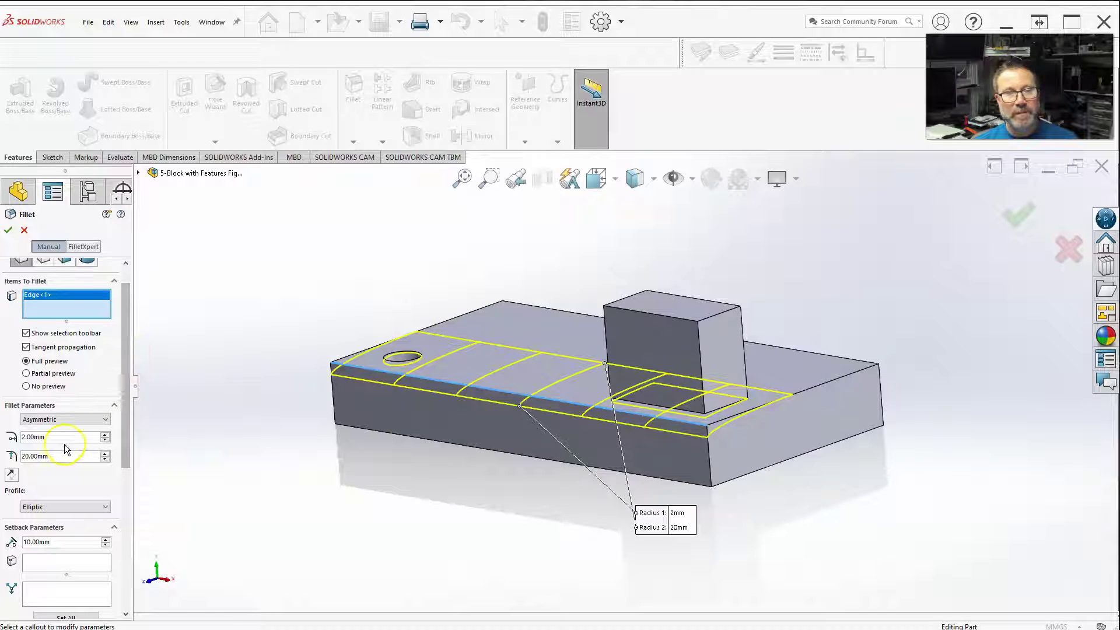
Change the fillet's first asymmetric distance to 5 mm.
{"action": "left_click", "coordinate": [47, 437]}
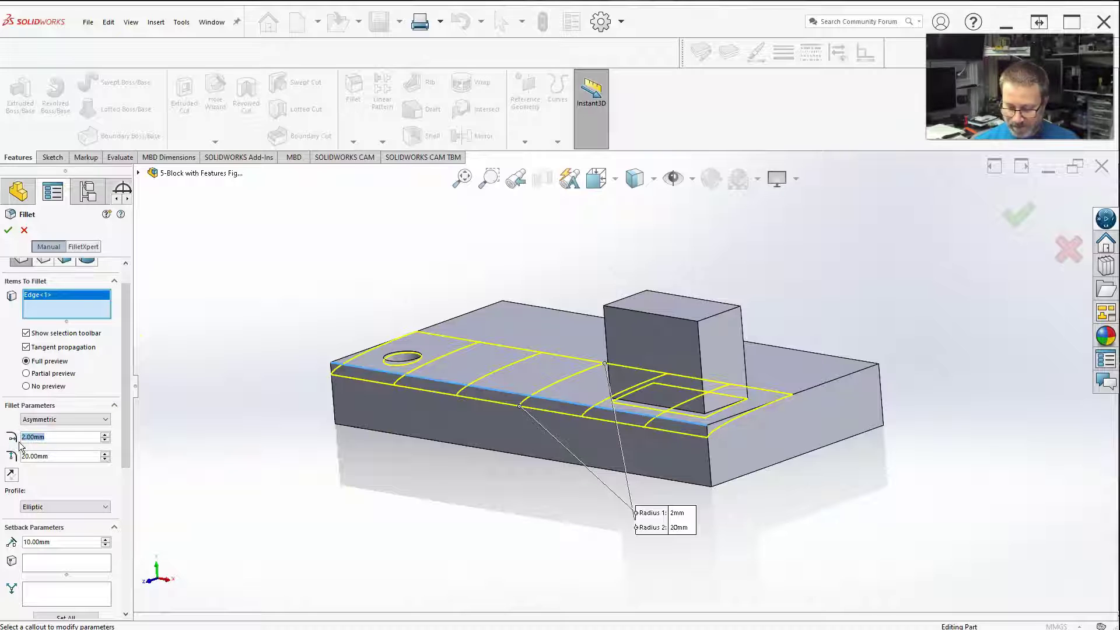
{"action": "type", "text": "5"}
{"action": "key", "text": "Return"}
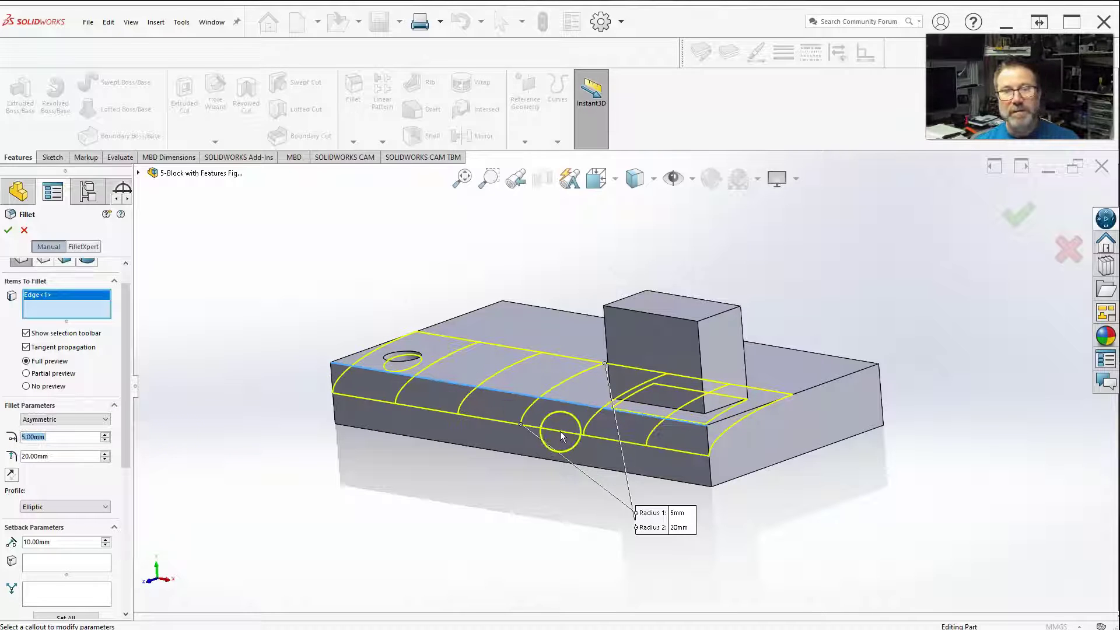
Check the 5 mm/20 mm preview around the hole and boss, then apply the fillet.
{"action": "middle_click_drag", "start_coordinate": [554, 433], "coordinate": [480, 460]}
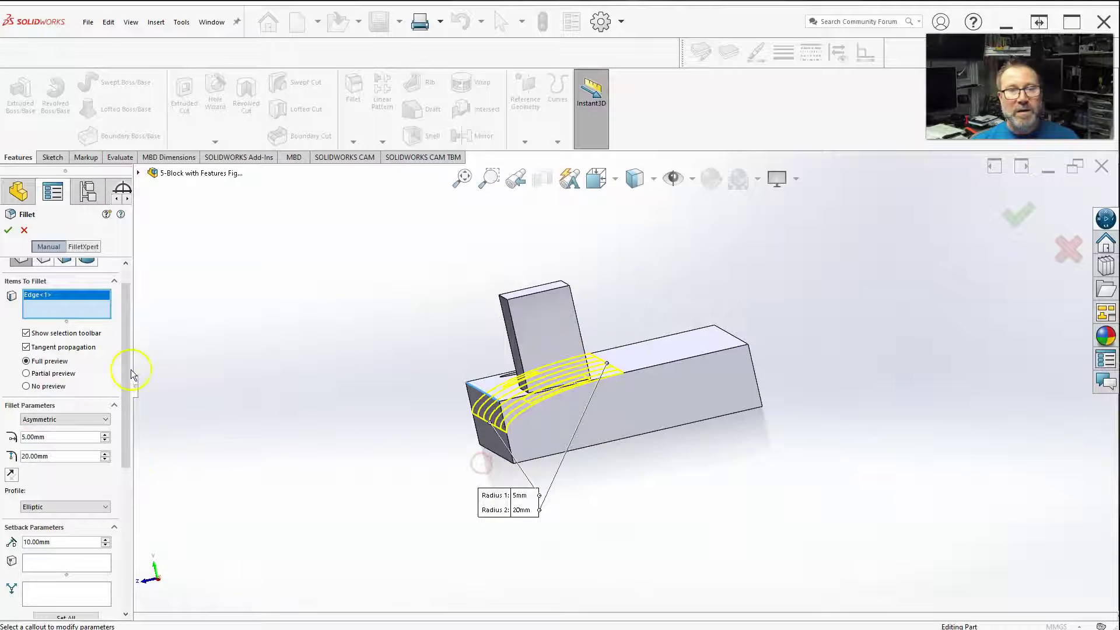
{"action": "left_click_drag", "start_coordinate": [130, 367], "coordinate": [124, 524]}
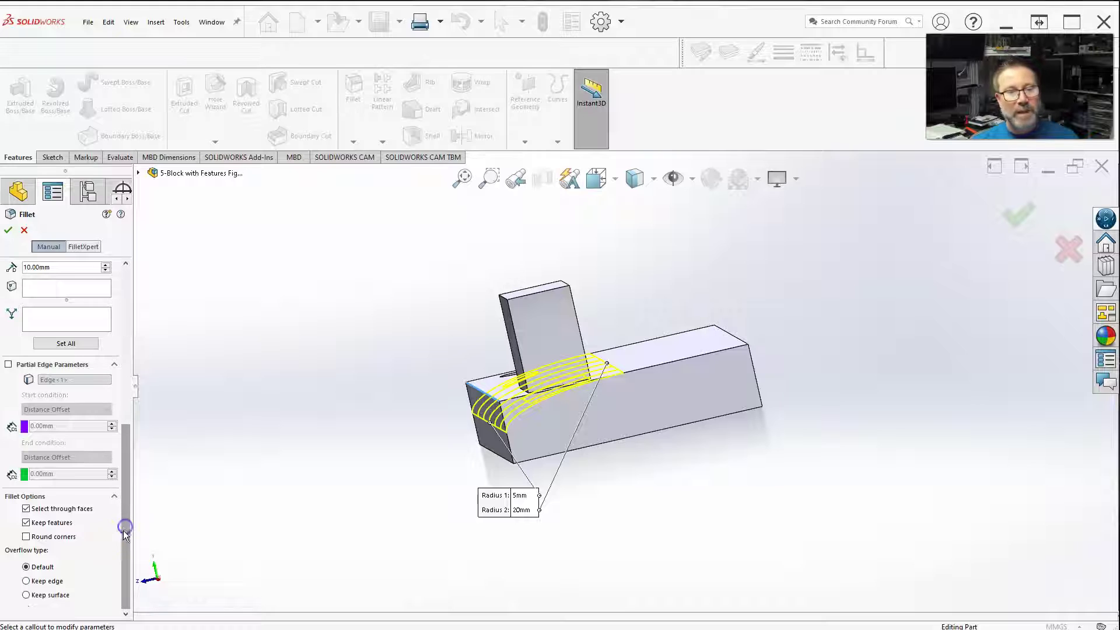
{"action": "middle_click_drag", "start_coordinate": [373, 455], "coordinate": [394, 469]}
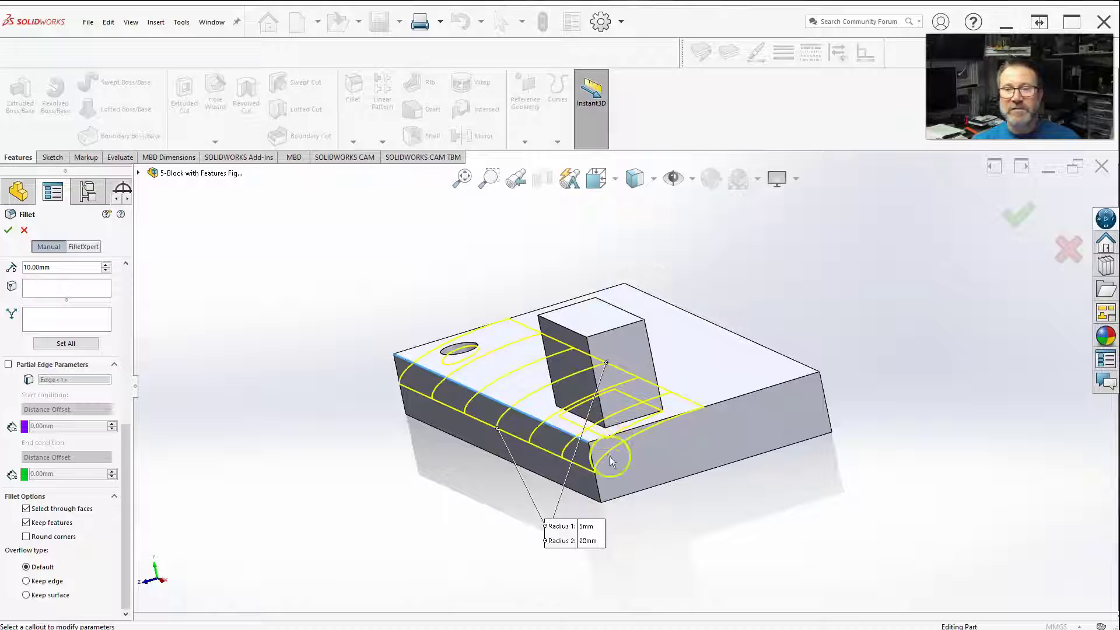
{"action": "middle_click_drag", "start_coordinate": [611, 411], "coordinate": [500, 424]}
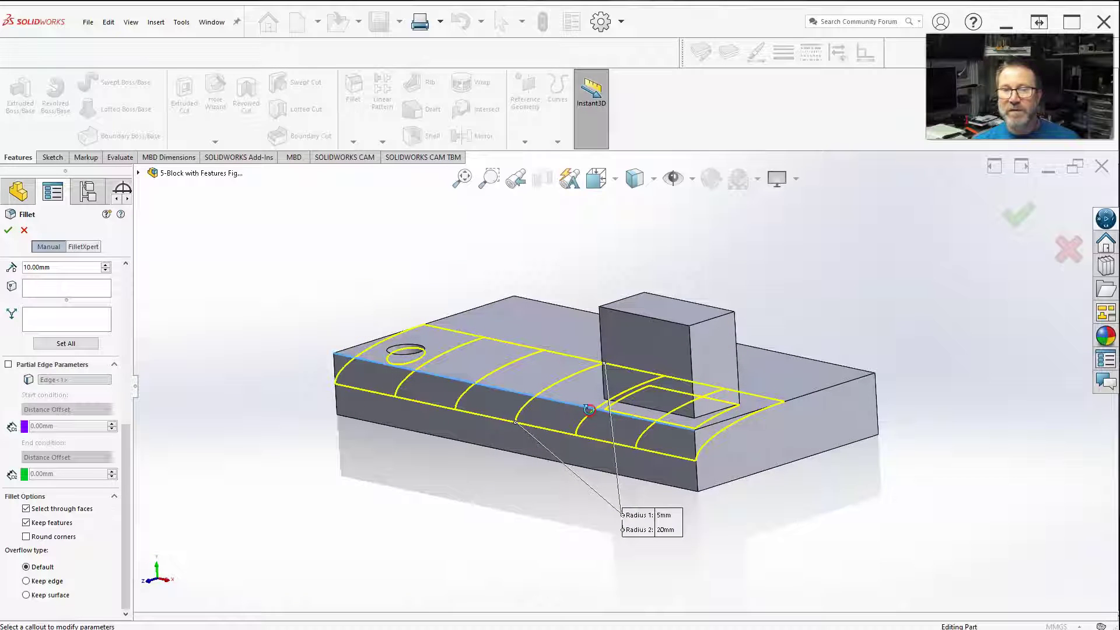
{"action": "left_click", "coordinate": [1020, 217]}
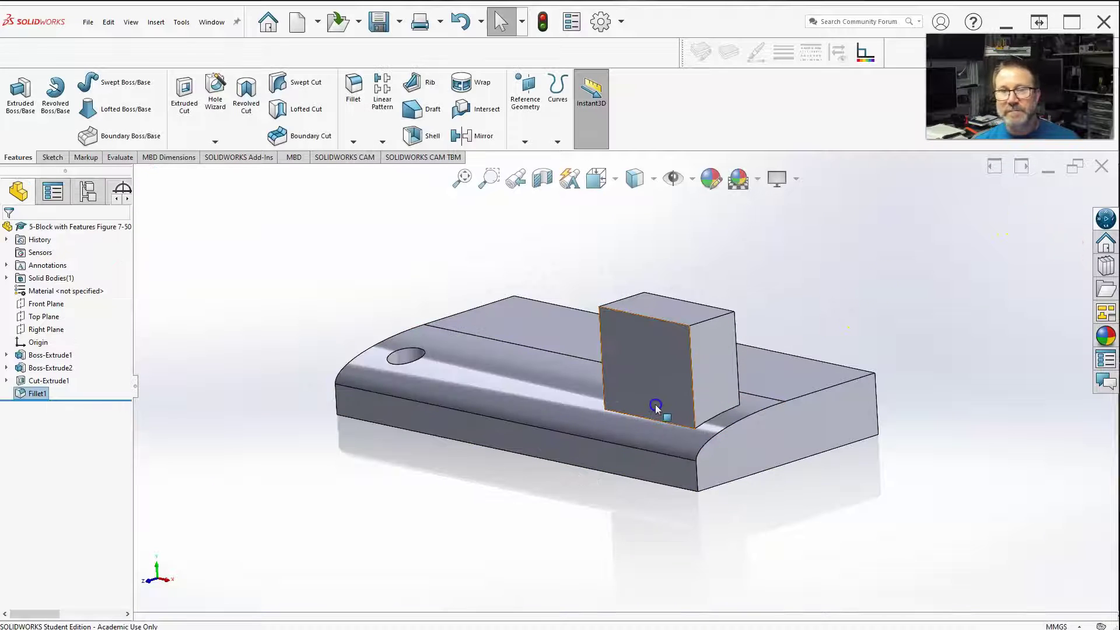
Edit Fillet1 with Keep features turned off, letting the fillet absorb the boss and hole.
{"action": "right_click", "coordinate": [31, 394]}
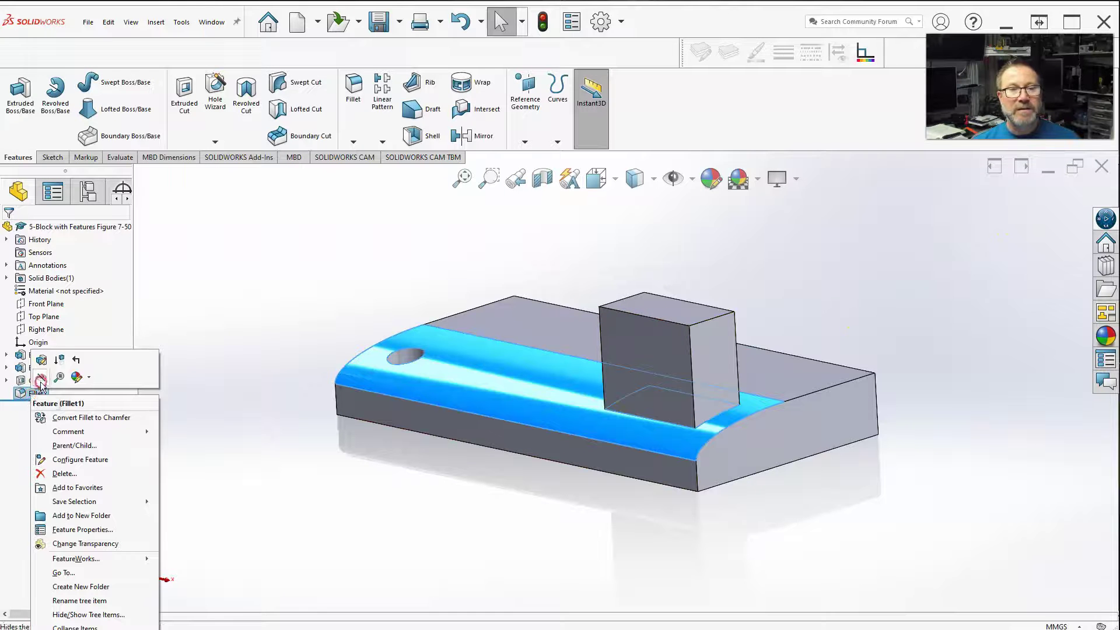
{"action": "left_click", "coordinate": [43, 361]}
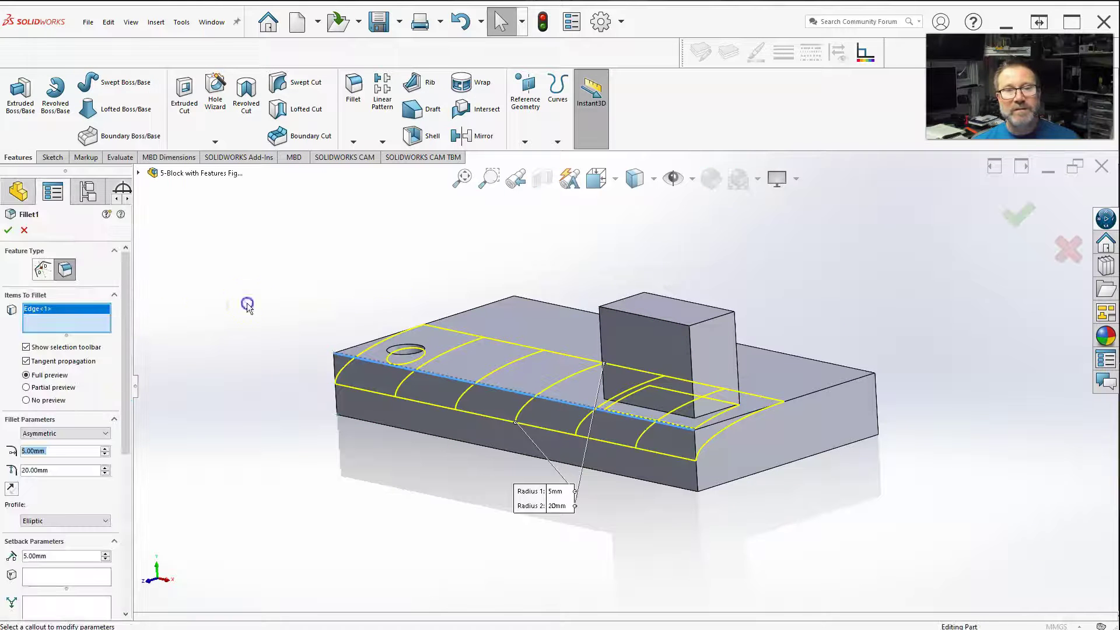
{"action": "left_click_drag", "start_coordinate": [128, 292], "coordinate": [127, 464]}
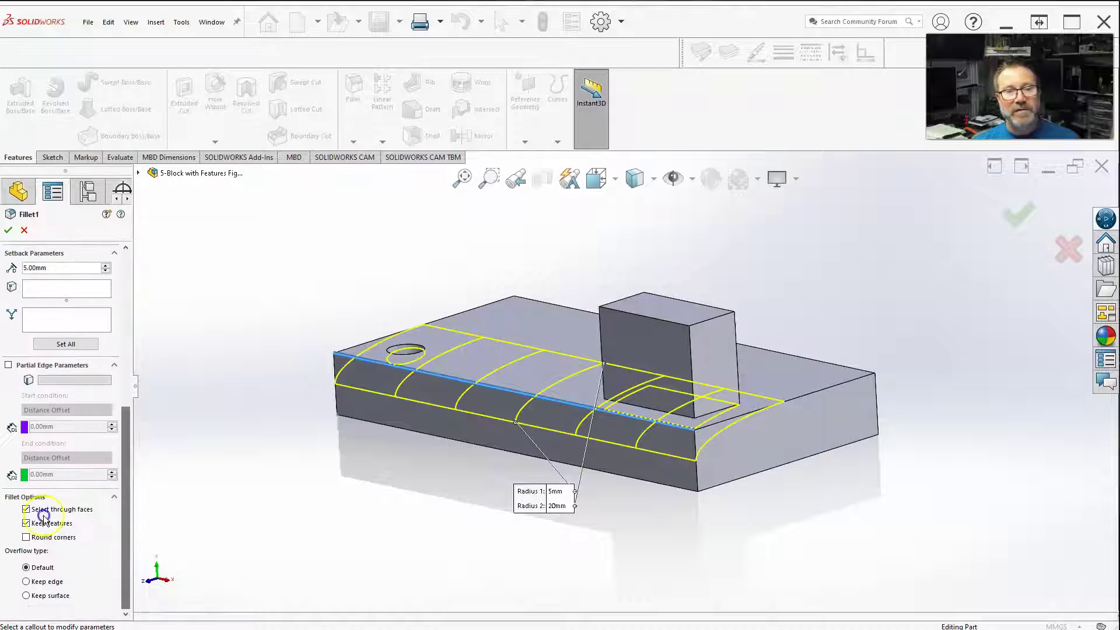
{"action": "left_click", "coordinate": [26, 523]}
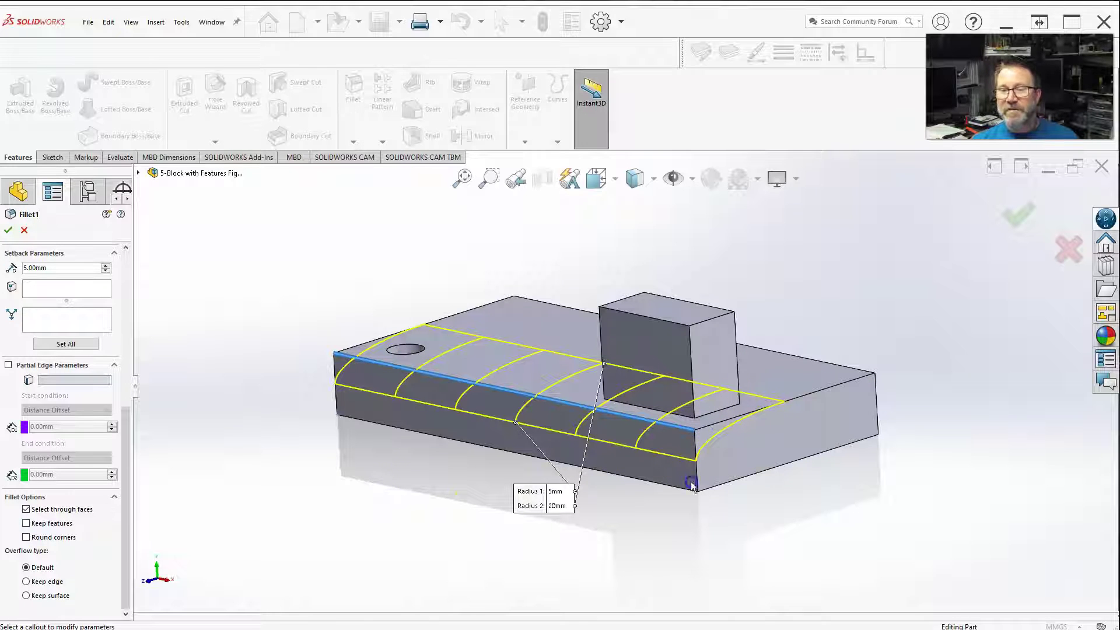
{"action": "middle_click_drag", "start_coordinate": [475, 375], "coordinate": [665, 426]}
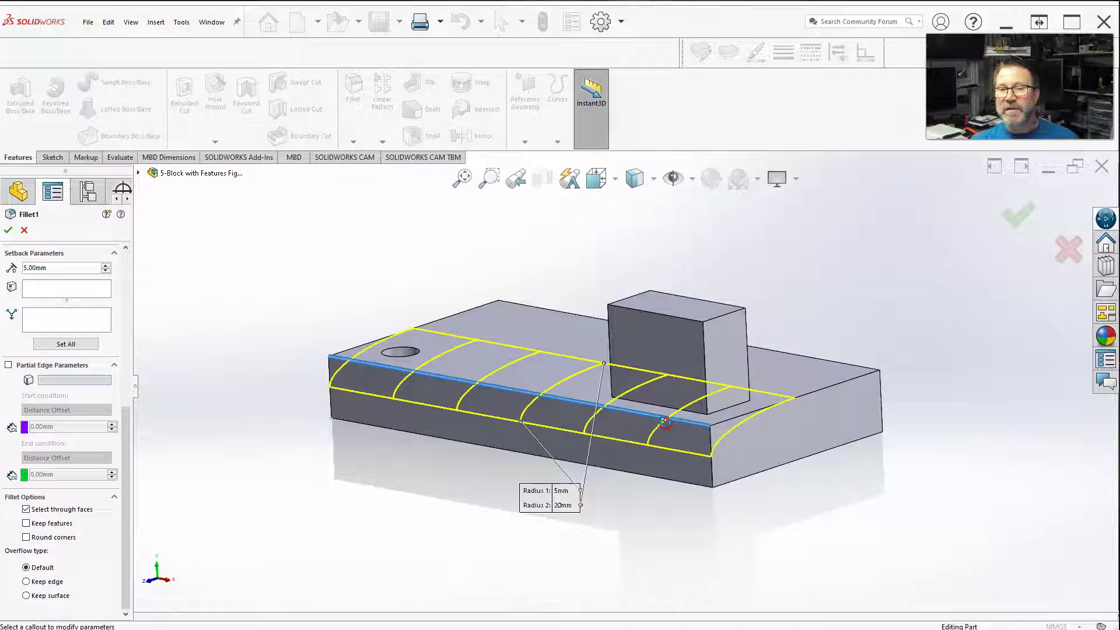
{"action": "left_click", "coordinate": [1013, 218]}
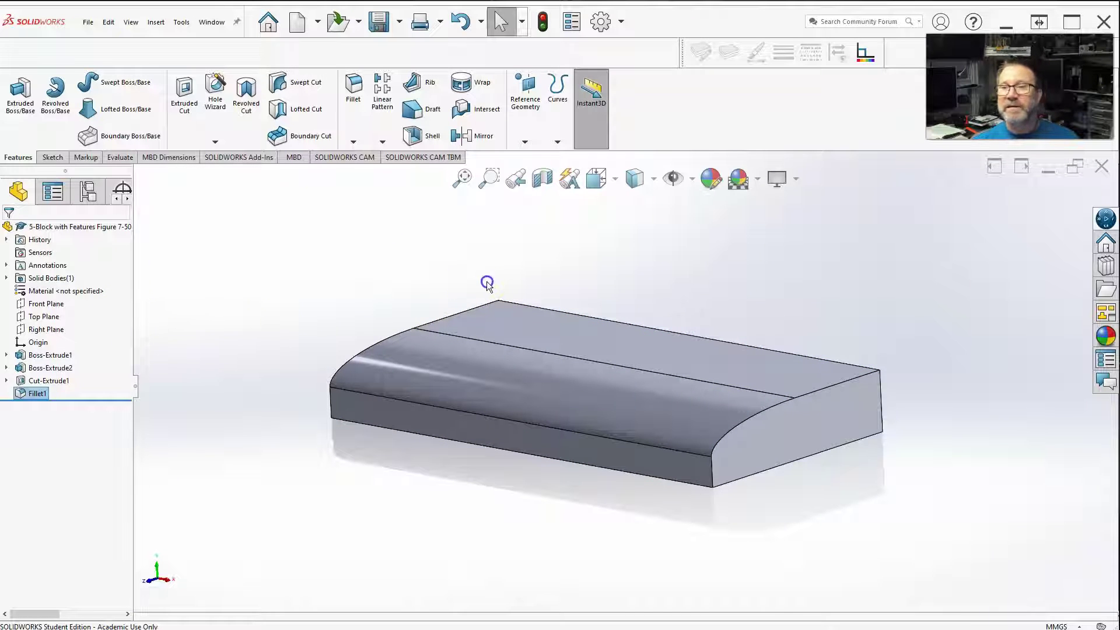
Reopen Fillet1 and set its second distance to 15 mm.
{"action": "right_click", "coordinate": [32, 393]}
{"action": "key", "text": "Escape"}
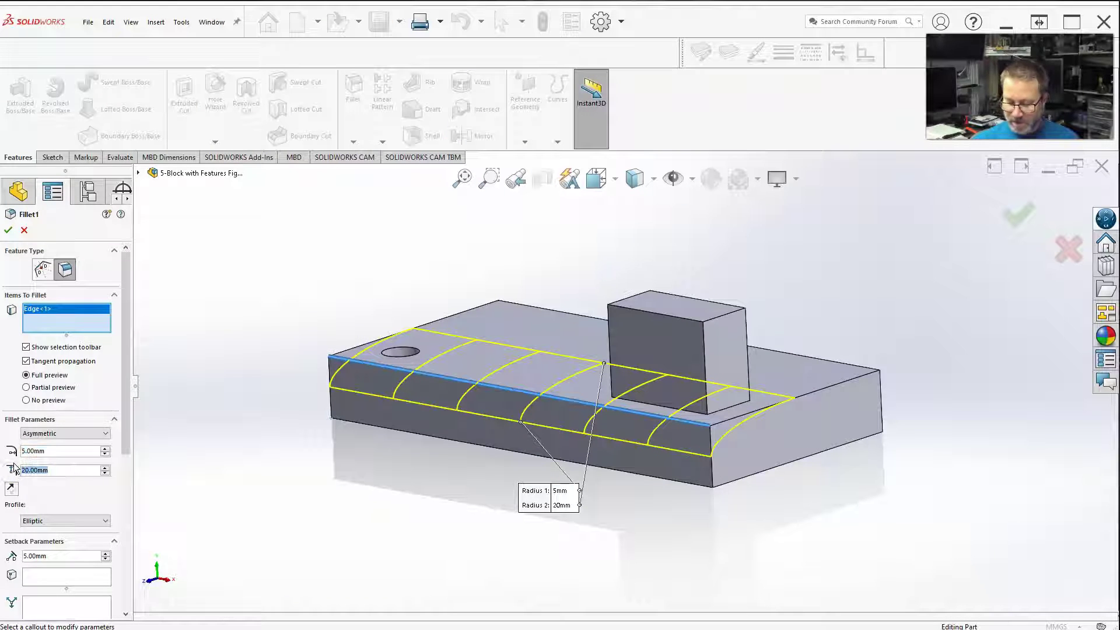
{"action": "type", "text": "5"}
{"action": "key", "text": "Return"}
{"action": "middle_click_drag", "start_coordinate": [509, 451], "coordinate": [568, 441]}
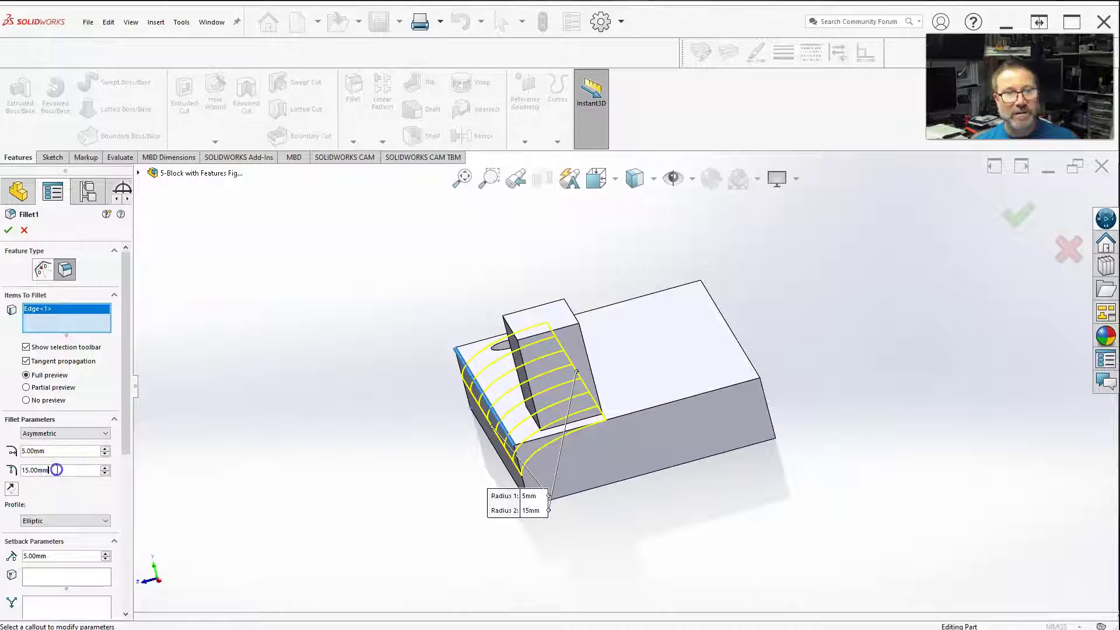
Reduce the second distance to 13 mm and check the preview from several angles.
{"action": "type", "text": "13"}
{"action": "key", "text": "Return"}
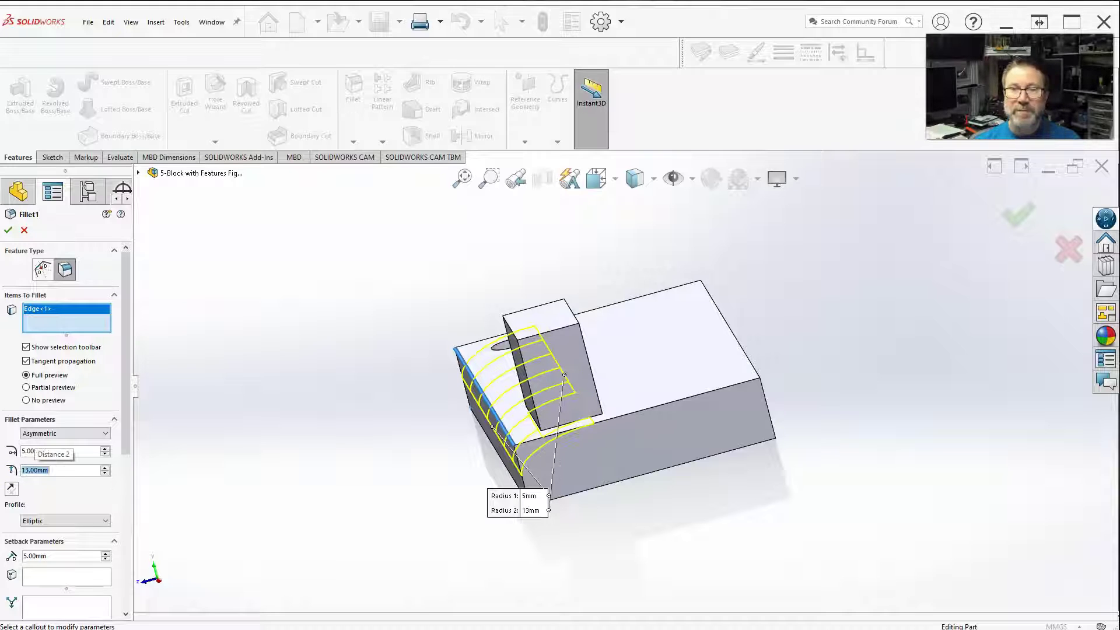
{"action": "middle_click_drag", "start_coordinate": [334, 450], "coordinate": [383, 465]}
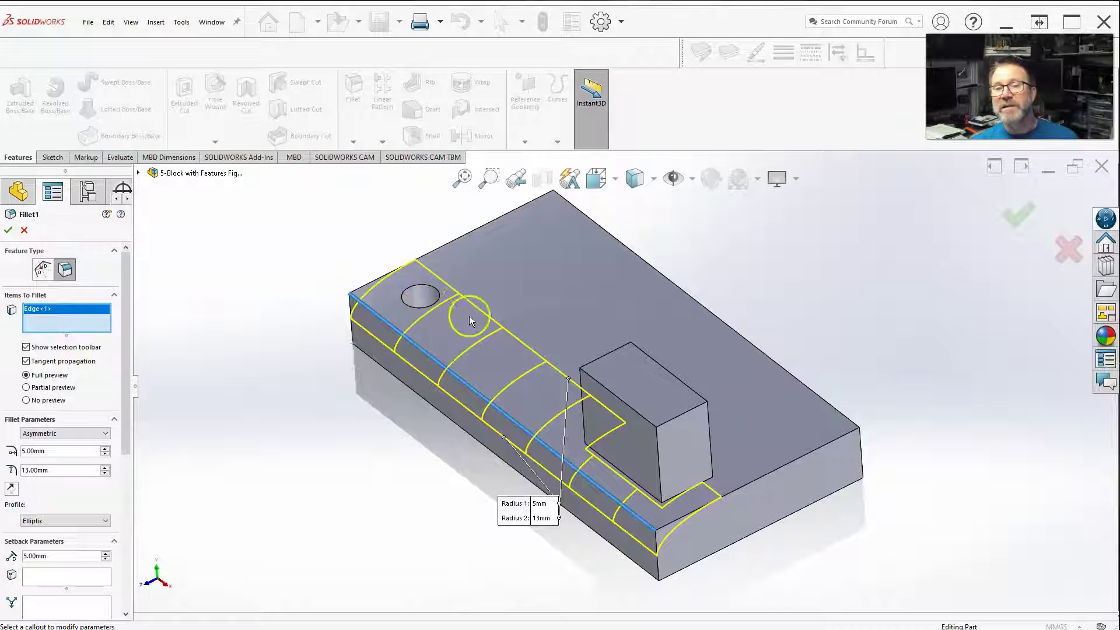
{"action": "middle_click_drag", "start_coordinate": [453, 509], "coordinate": [422, 453]}
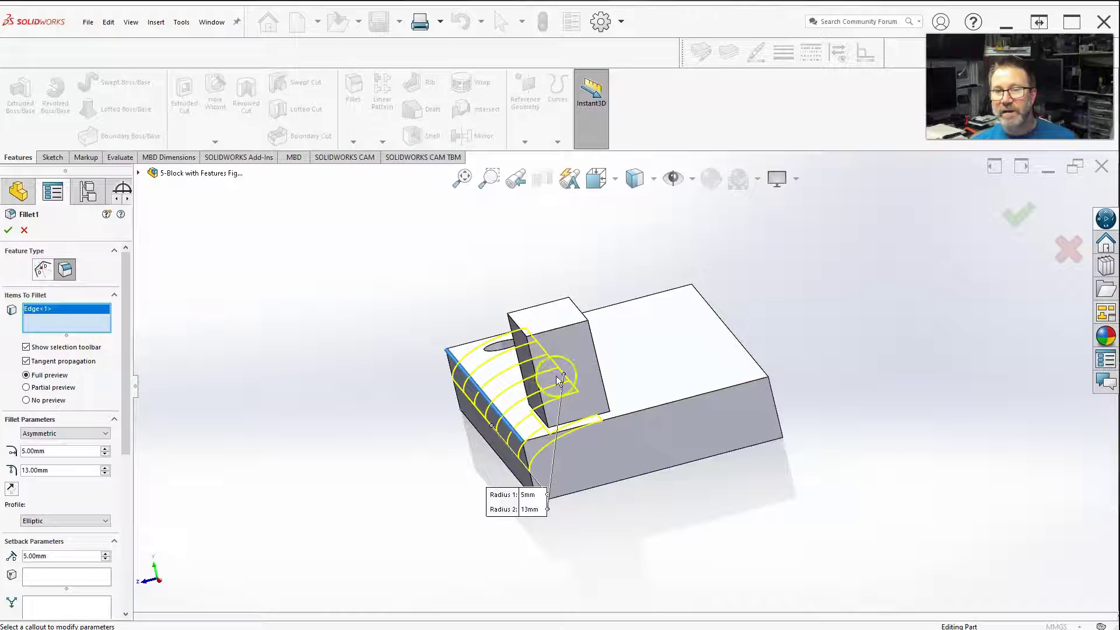
{"action": "middle_click_drag", "start_coordinate": [442, 459], "coordinate": [440, 463]}
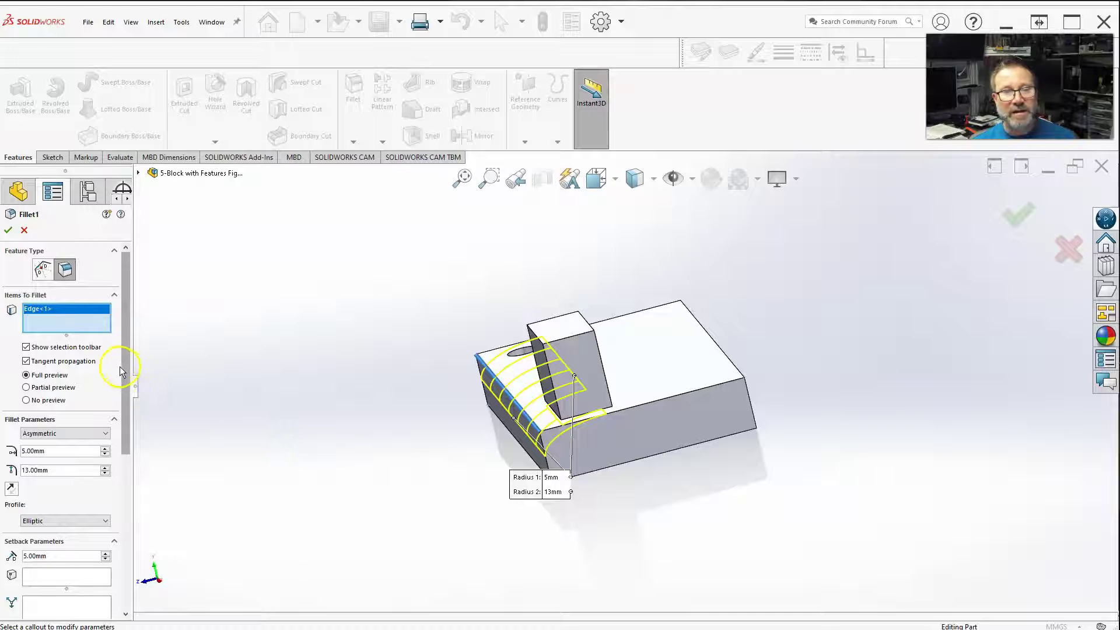
{"action": "left_click_drag", "start_coordinate": [124, 355], "coordinate": [127, 526]}
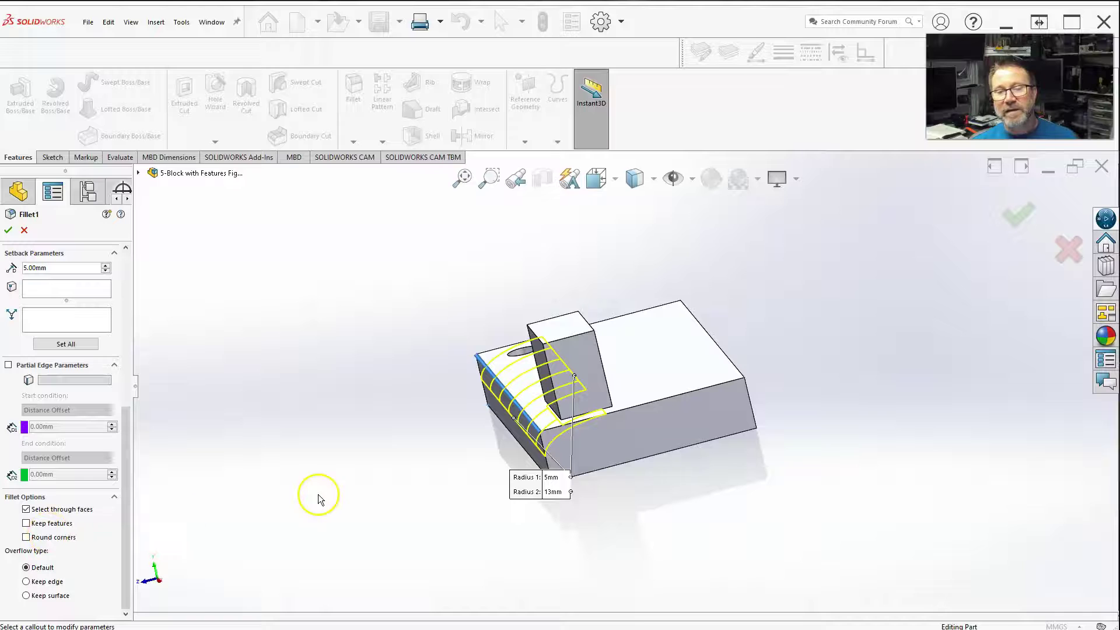
{"action": "middle_click_drag", "start_coordinate": [397, 457], "coordinate": [420, 464]}
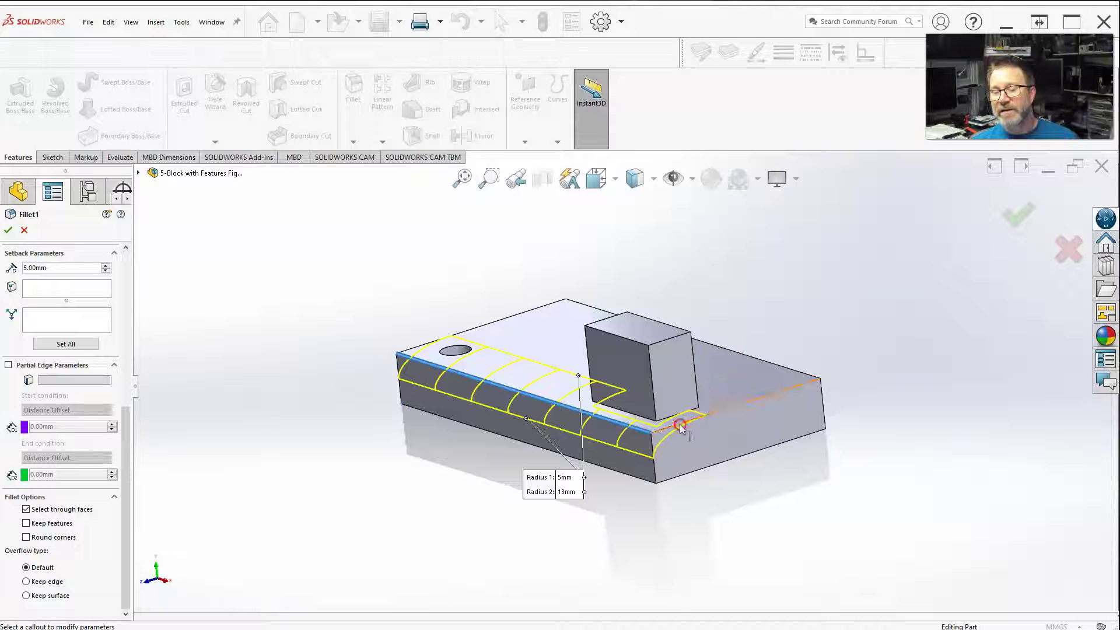
Apply the 5 mm/13 mm fillet, check that the boss still stands, and reopen Fillet1.
{"action": "left_click", "coordinate": [1025, 214]}
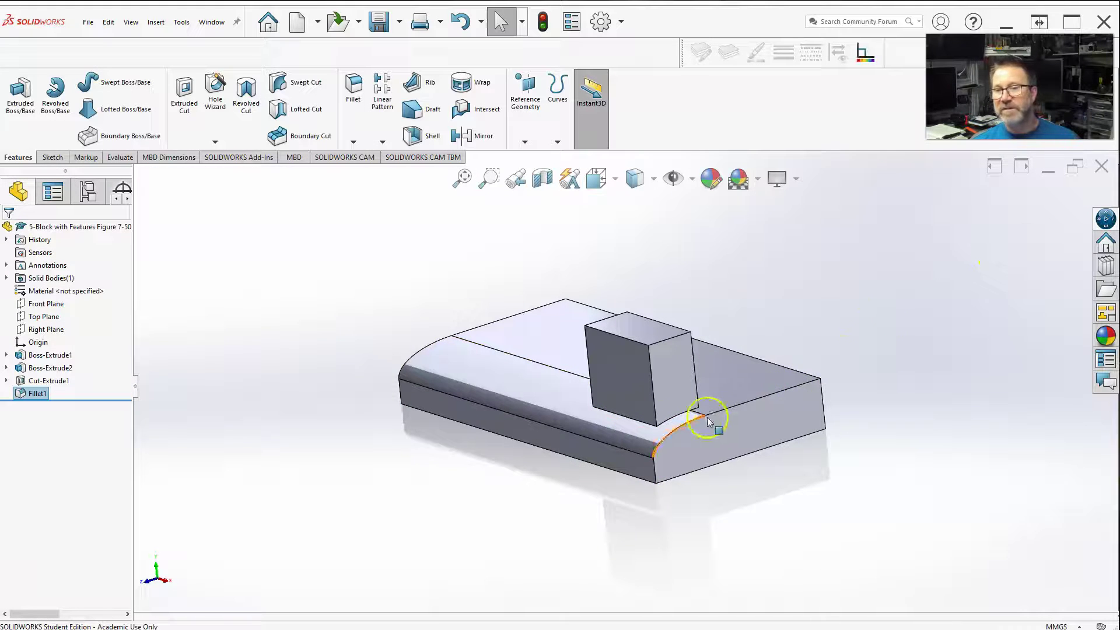
{"action": "middle_click_drag", "start_coordinate": [675, 428], "coordinate": [544, 482]}
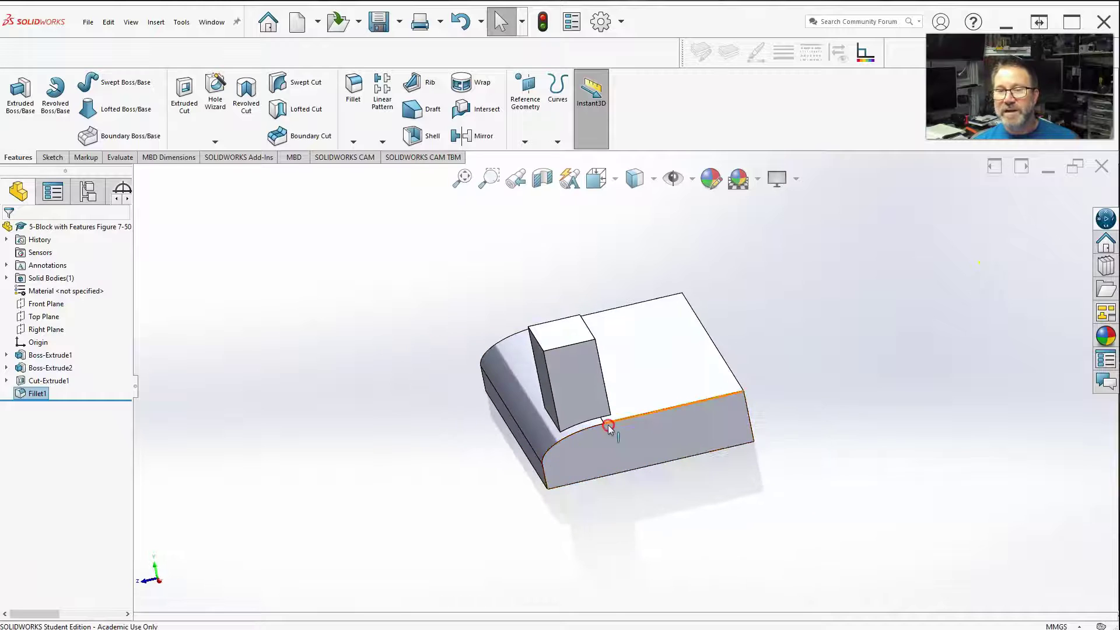
{"action": "scroll", "coordinate": [619, 417], "scroll_direction": "down", "scroll_amount": 3}
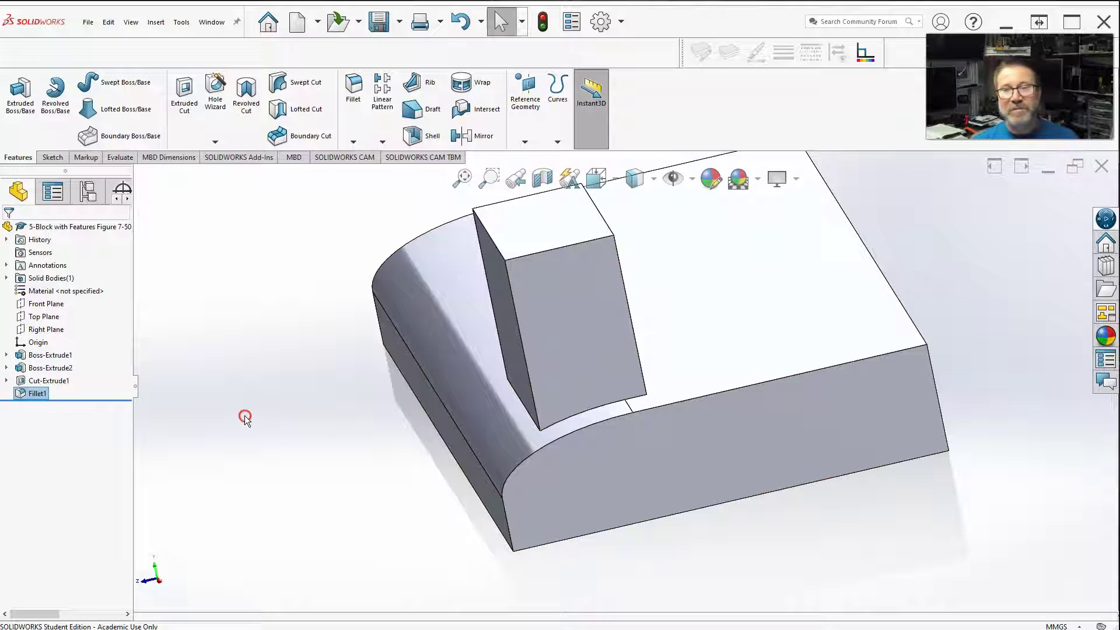
{"action": "right_click", "coordinate": [33, 391]}
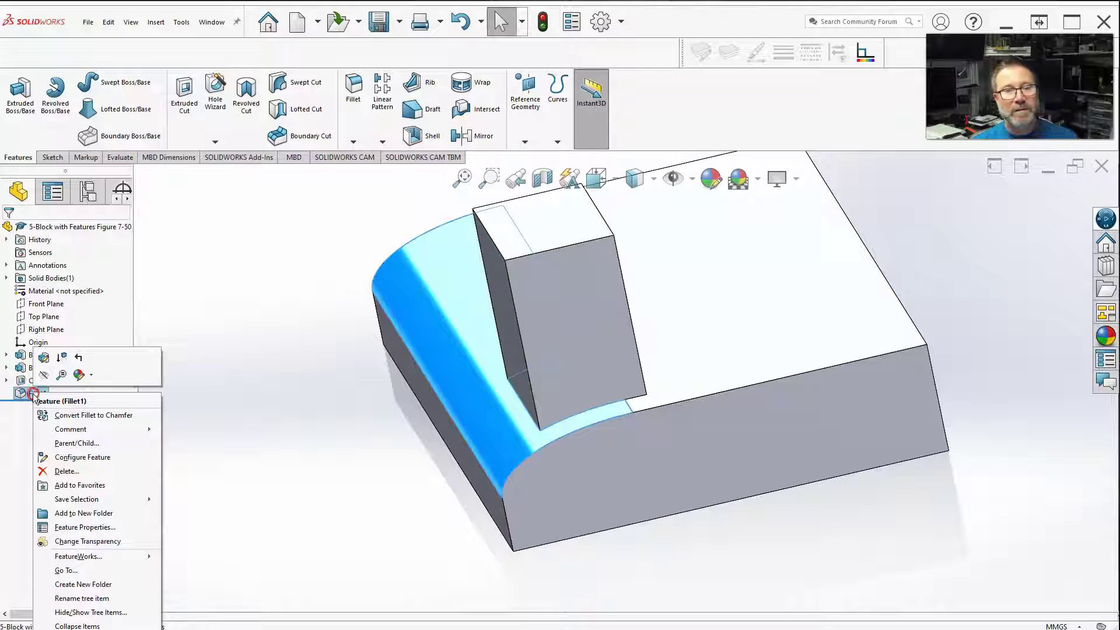
{"action": "left_click", "coordinate": [44, 362]}
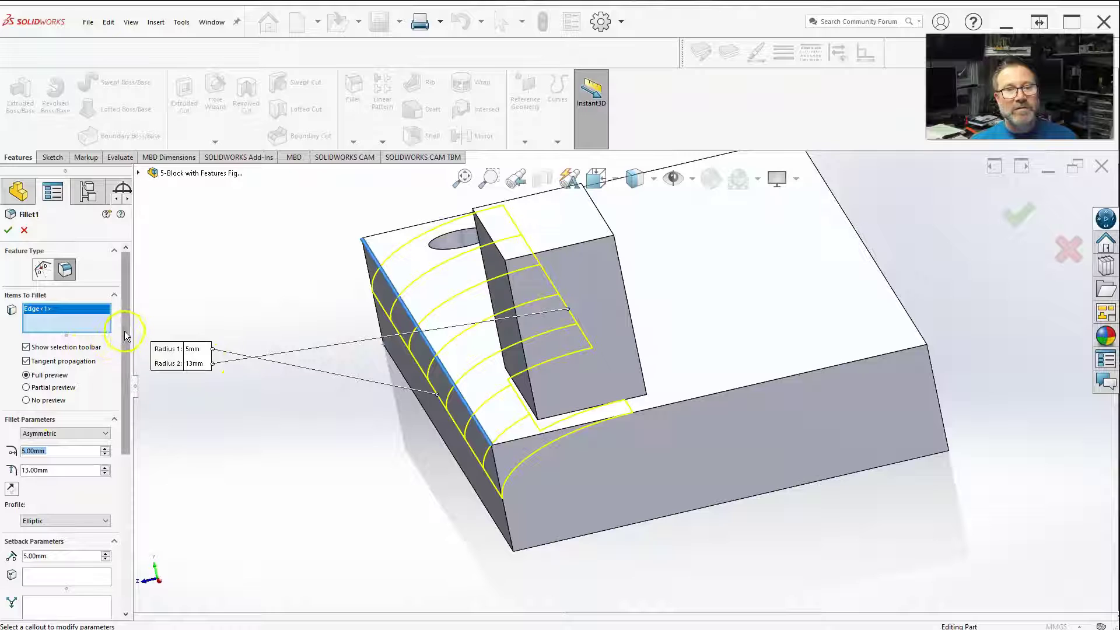
Make Fillet1 a symmetric 5 mm fillet and remove Edge<1> from its selection.
{"action": "scroll", "coordinate": [131, 302], "scroll_direction": "down", "scroll_amount": 2}
{"action": "left_click", "coordinate": [92, 375]}
{"action": "left_click", "coordinate": [75, 386]}
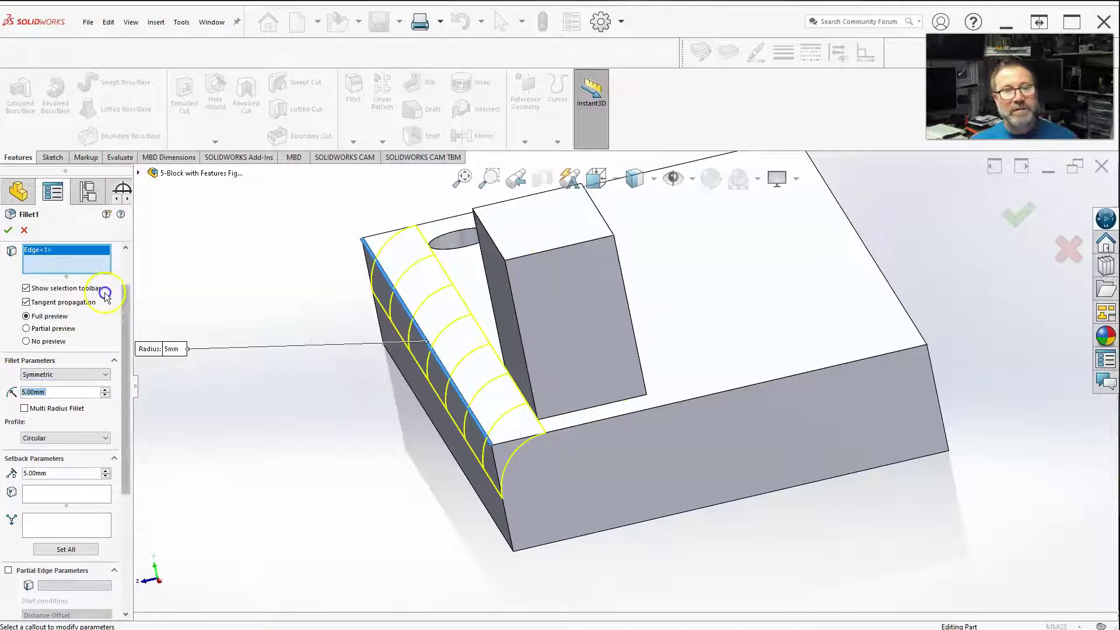
{"action": "left_click", "coordinate": [54, 250]}
{"action": "key", "text": "Delete"}
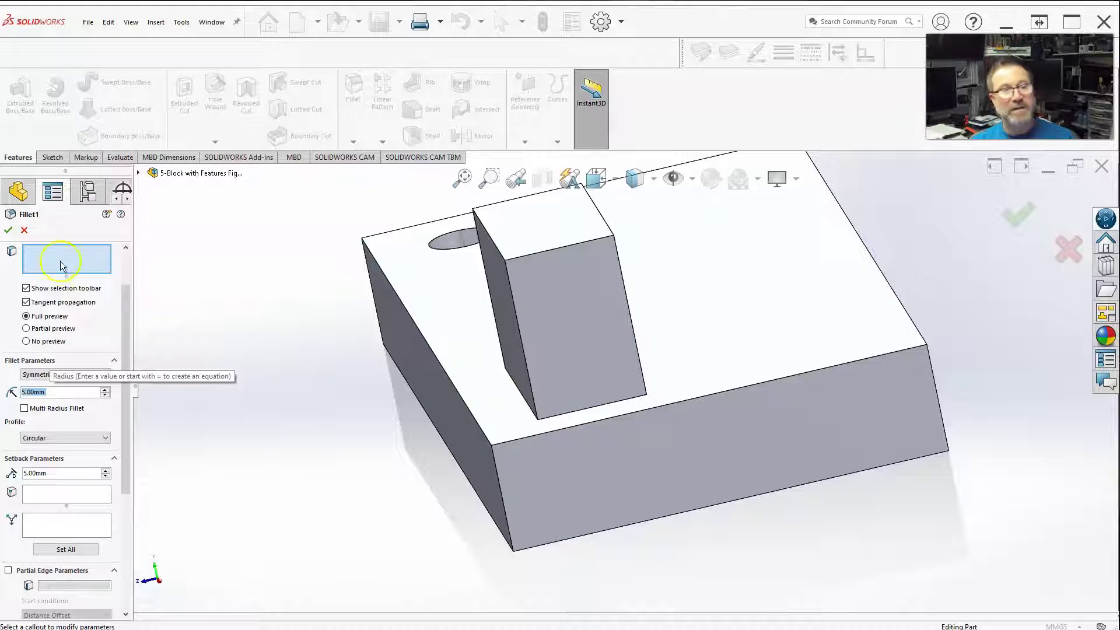
{"action": "middle_click_drag", "start_coordinate": [394, 449], "coordinate": [366, 408]}
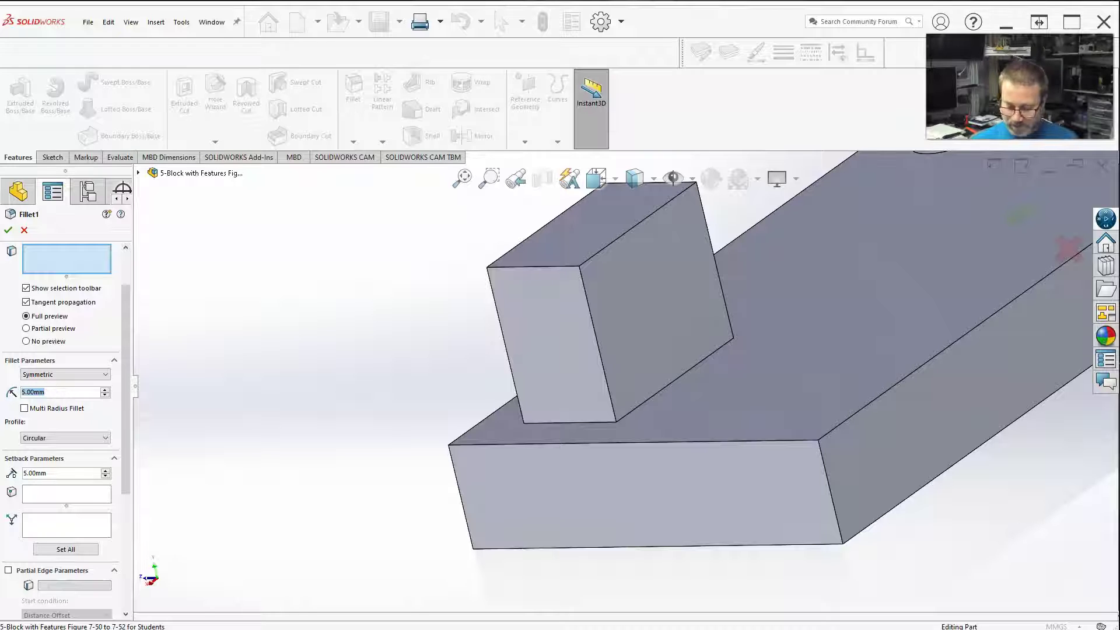
Create Fillet1 with a 3 mm radius on the boss's base edge and its side face.
{"action": "type", "text": "3"}
{"action": "key", "text": "Return"}
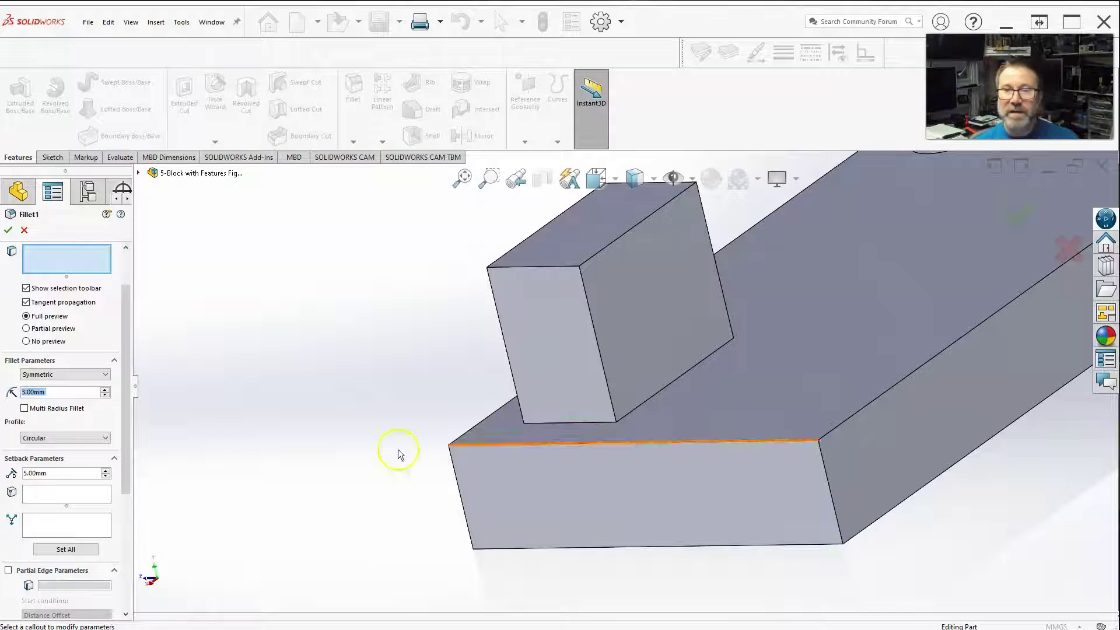
{"action": "left_click", "coordinate": [583, 421]}
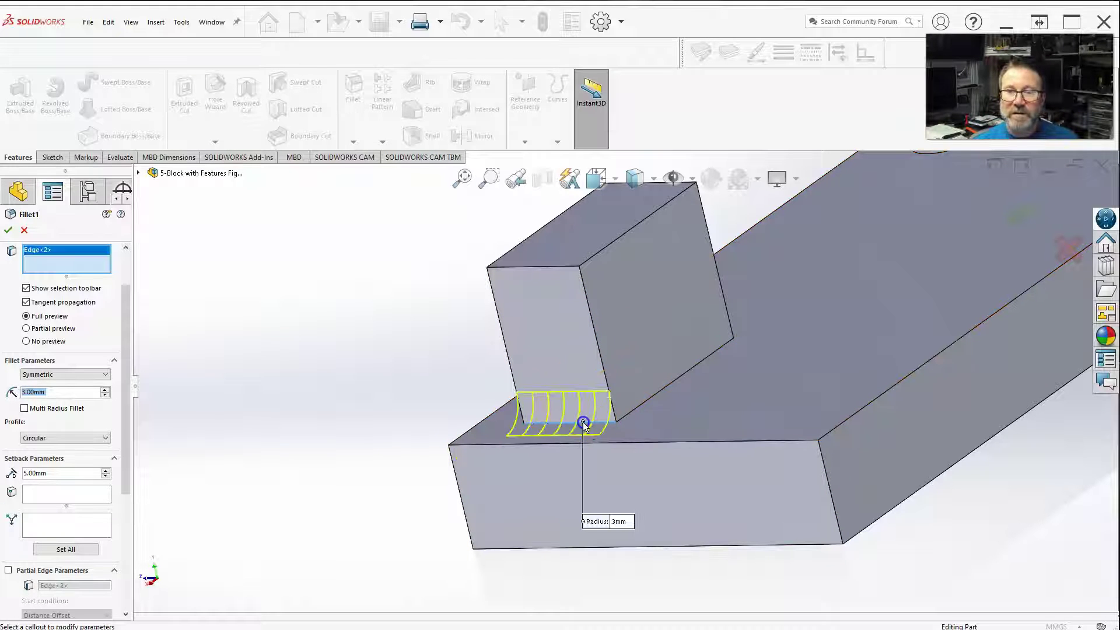
{"action": "left_click", "coordinate": [629, 414]}
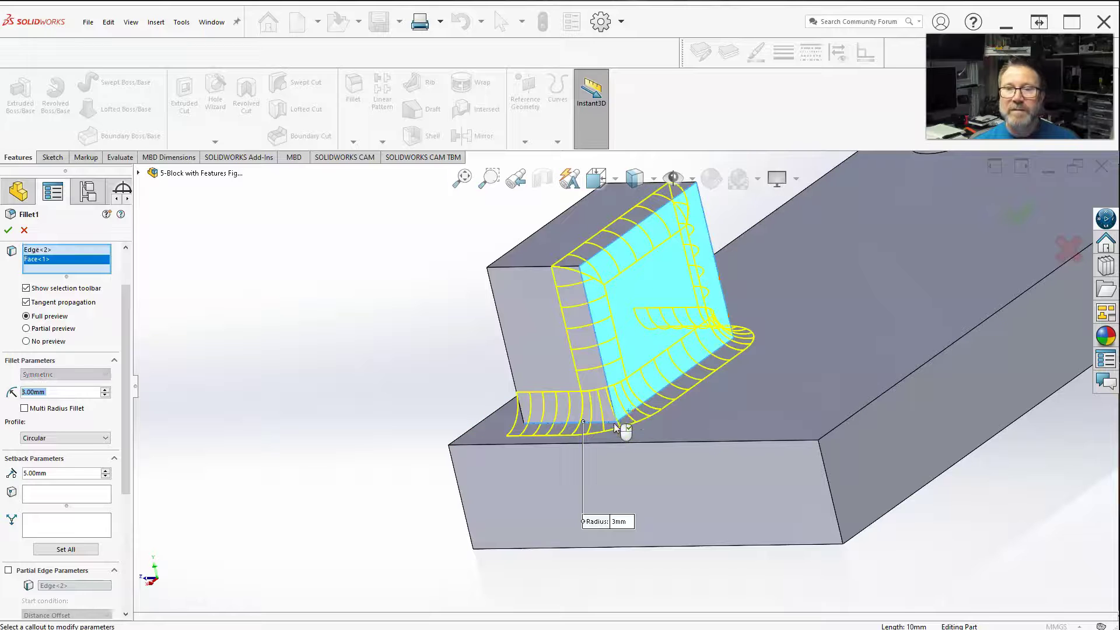
{"action": "scroll", "coordinate": [642, 410], "scroll_direction": "up", "scroll_amount": 2}
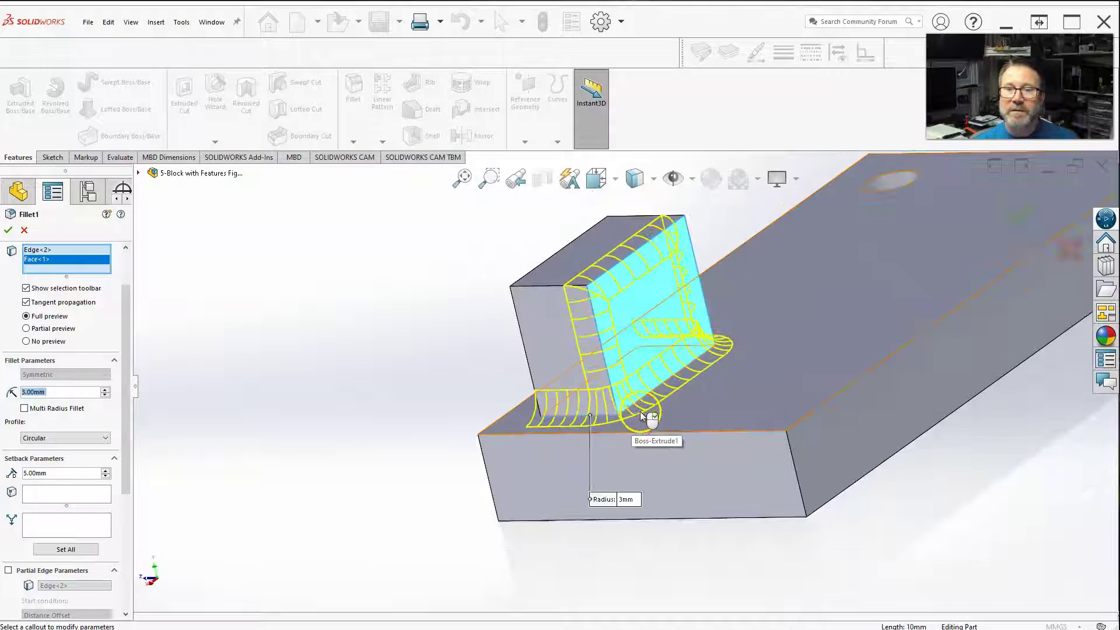
{"action": "middle_click_drag", "start_coordinate": [648, 411], "coordinate": [579, 445]}
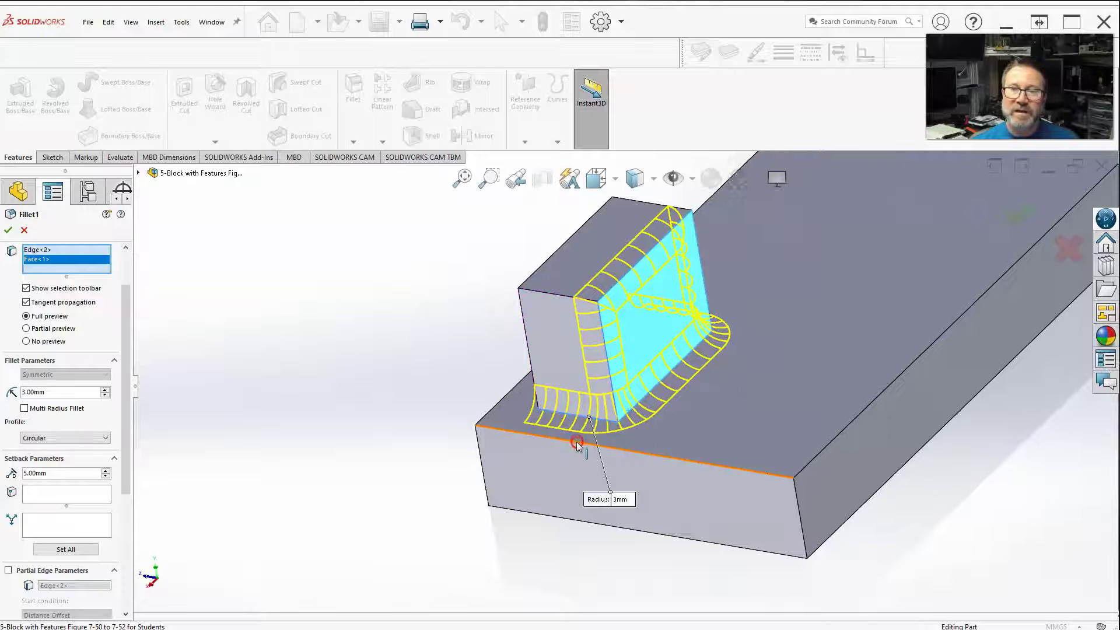
{"action": "scroll", "coordinate": [597, 408], "scroll_direction": "down", "scroll_amount": 3}
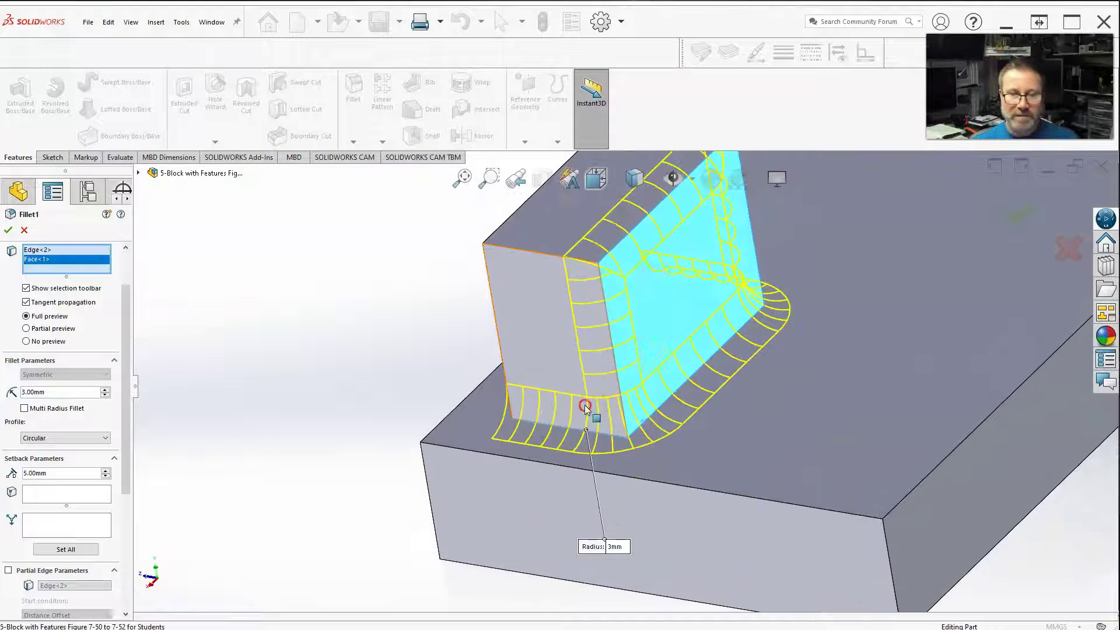
{"action": "left_click", "coordinate": [7, 230]}
{"action": "middle_click_drag", "start_coordinate": [445, 454], "coordinate": [551, 469]}
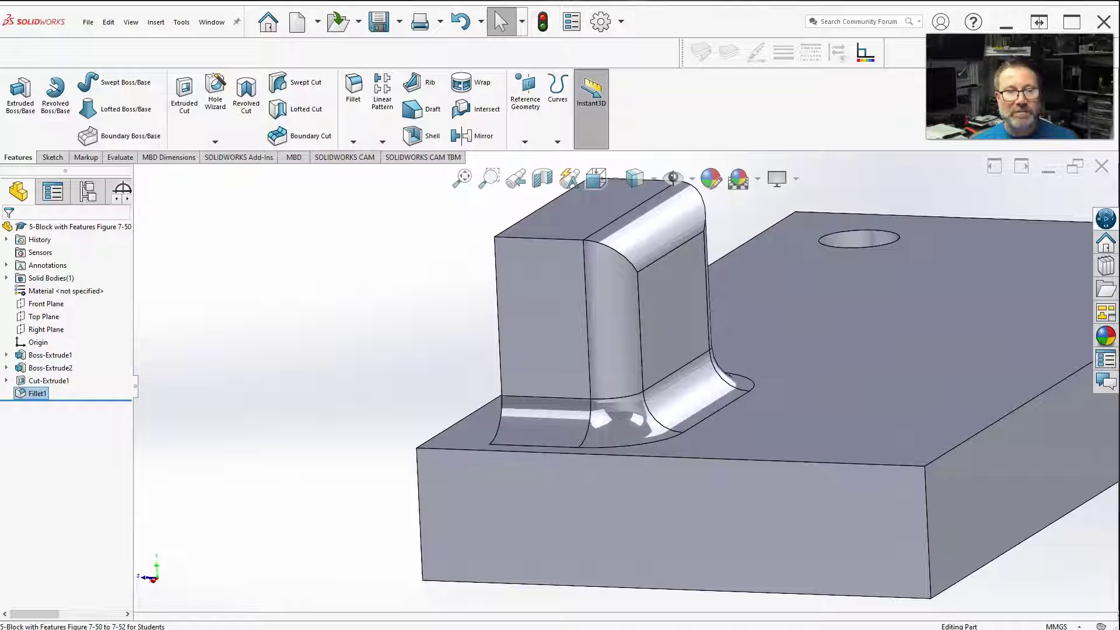
Reopen Fillet1 for editing and pick its Face<1> entry in Items To Fillet.
{"action": "right_click", "coordinate": [42, 395]}
{"action": "left_click", "coordinate": [48, 358]}
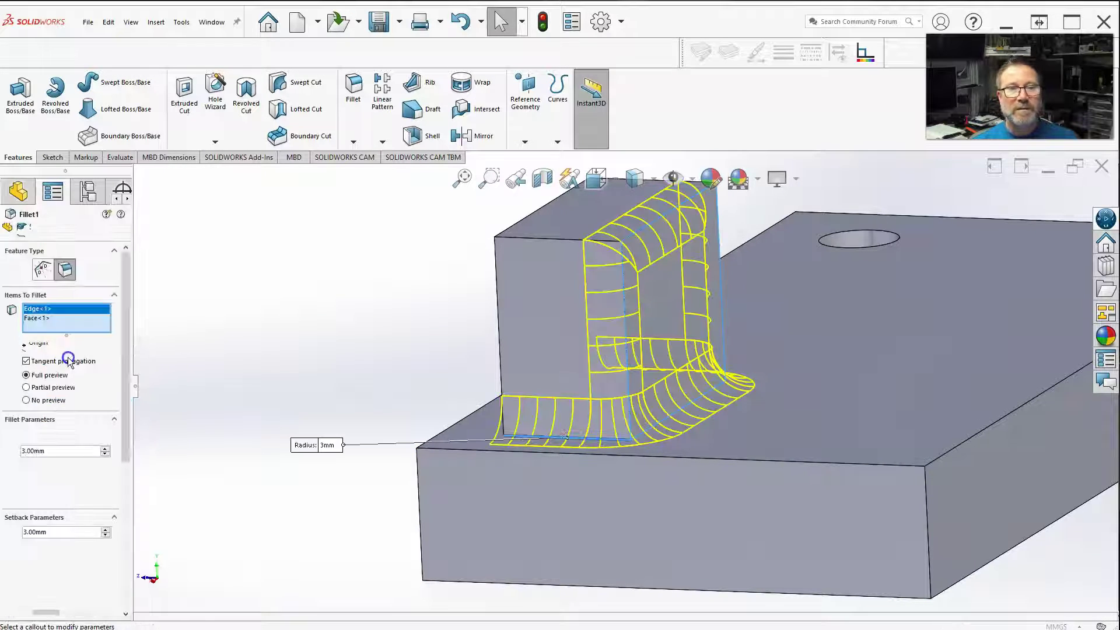
{"action": "left_click", "coordinate": [29, 318]}
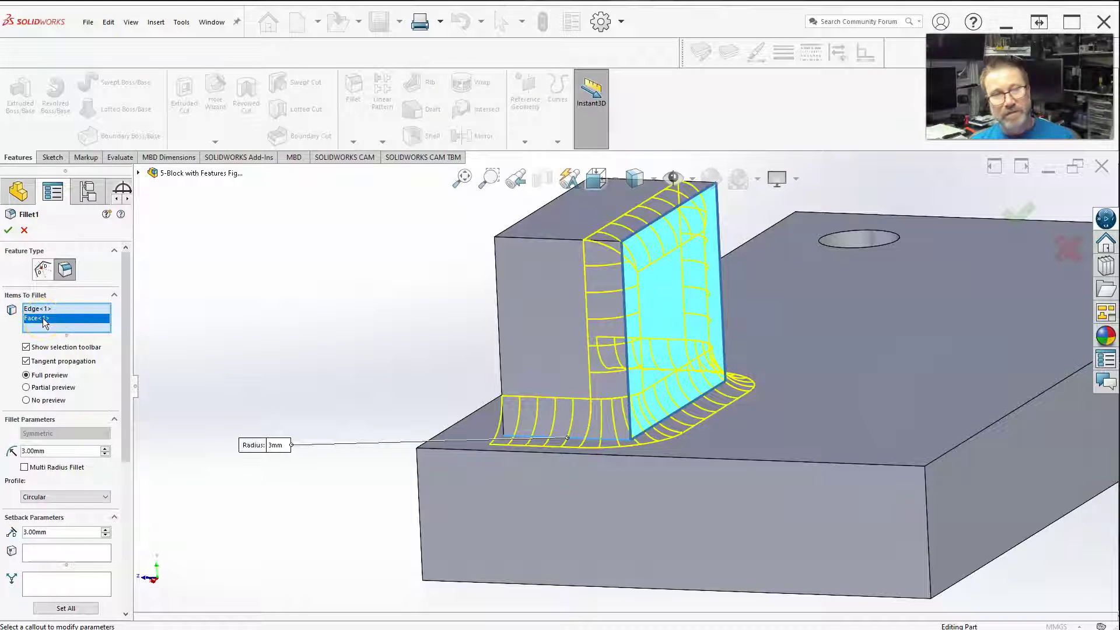
{"action": "left_click", "coordinate": [683, 467]}
{"action": "left_click", "coordinate": [126, 366]}
Remove Face<1> from Fillet1 and add the boss's second base edge instead.
{"action": "left_click", "coordinate": [44, 321]}
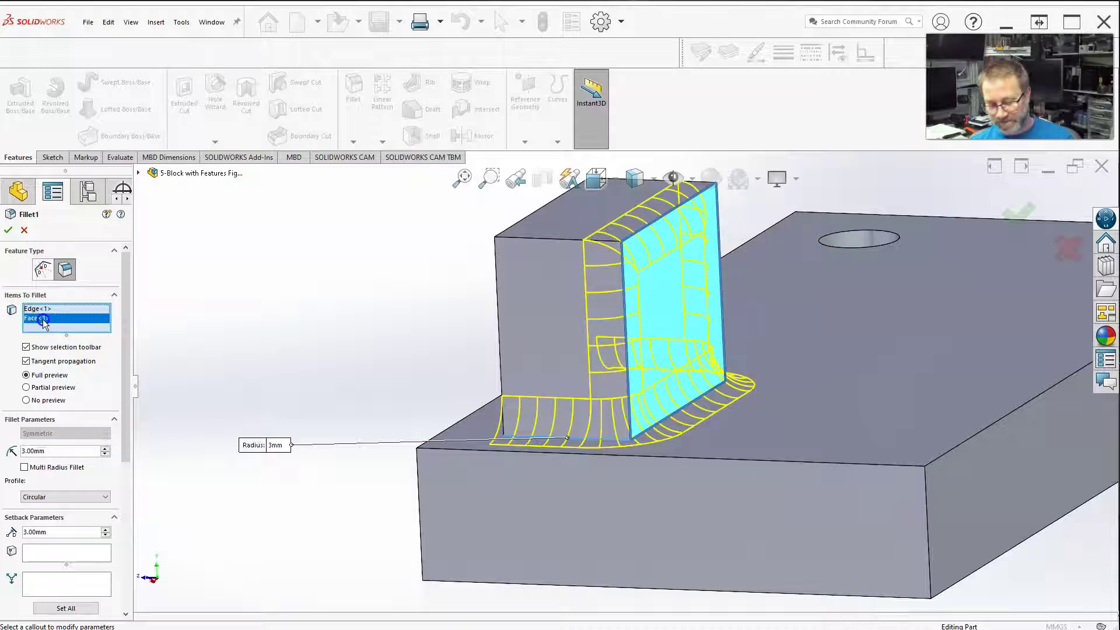
{"action": "key", "text": "Delete"}
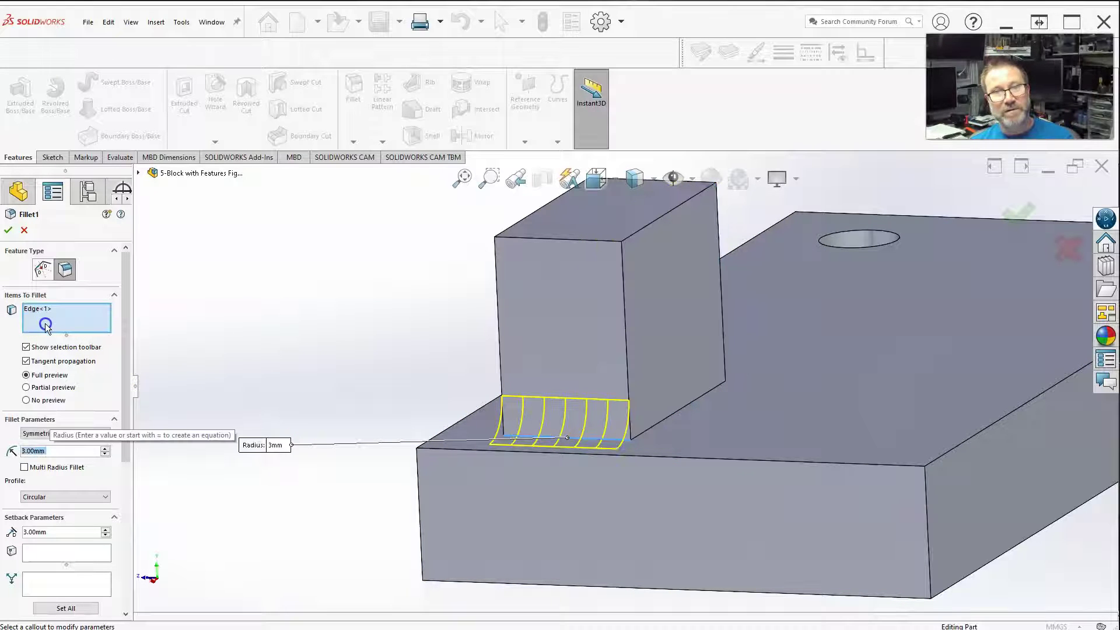
{"action": "left_click", "coordinate": [652, 430]}
{"action": "middle_click_drag", "start_coordinate": [515, 545], "coordinate": [595, 540]}
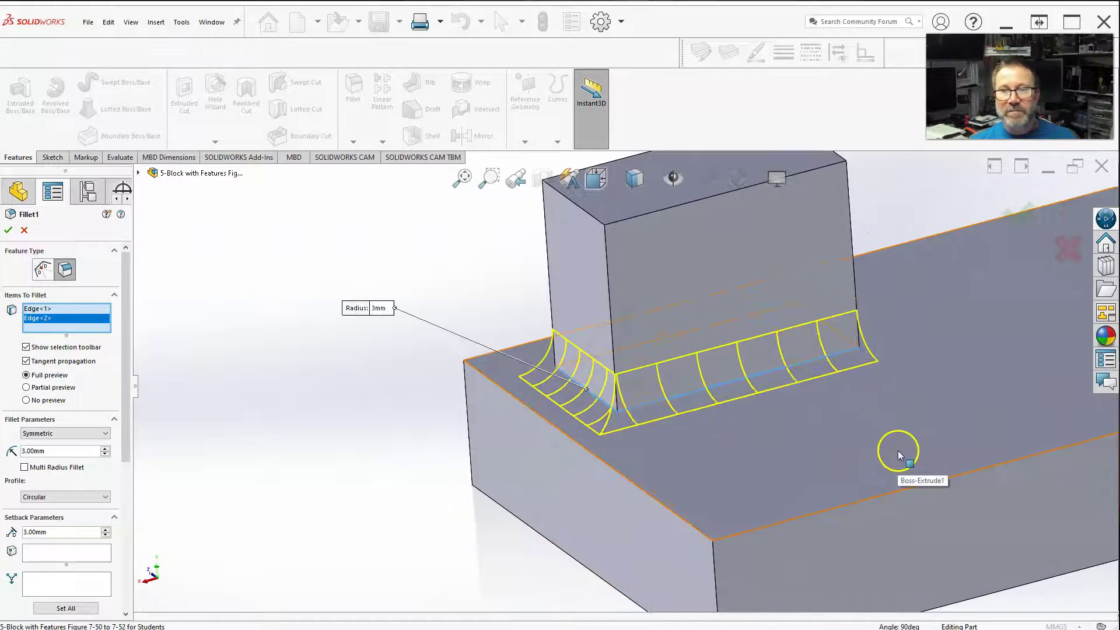
Enable Round corners in Fillet Options so the two 3 mm boss-base fillets blend at the corner.
{"action": "left_click_drag", "start_coordinate": [123, 320], "coordinate": [121, 493]}
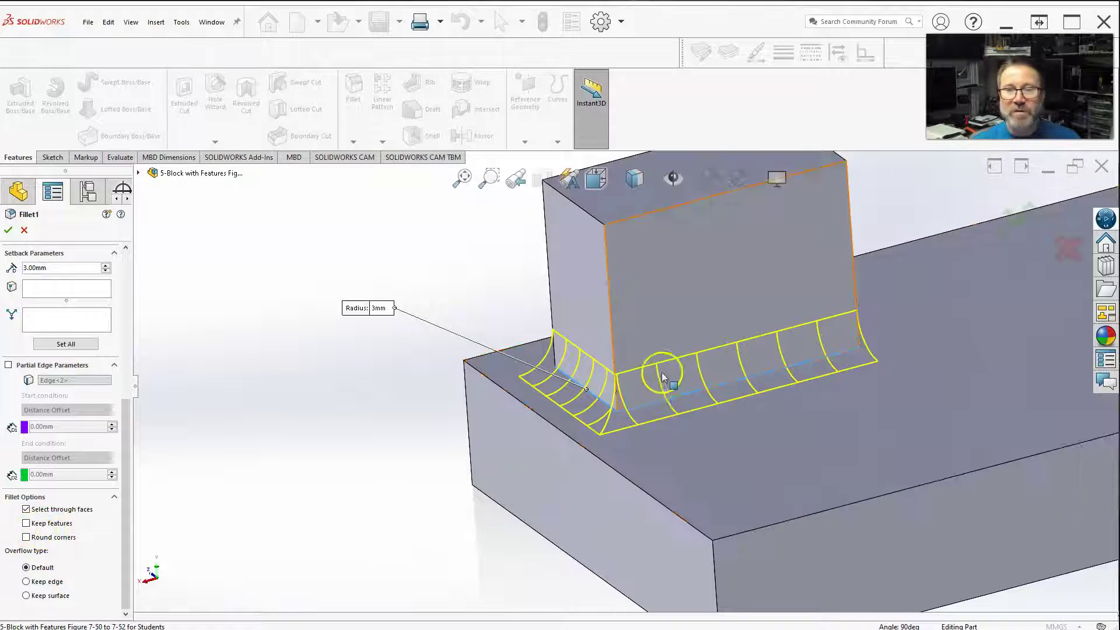
{"action": "scroll", "coordinate": [659, 370], "scroll_direction": "down", "scroll_amount": 4}
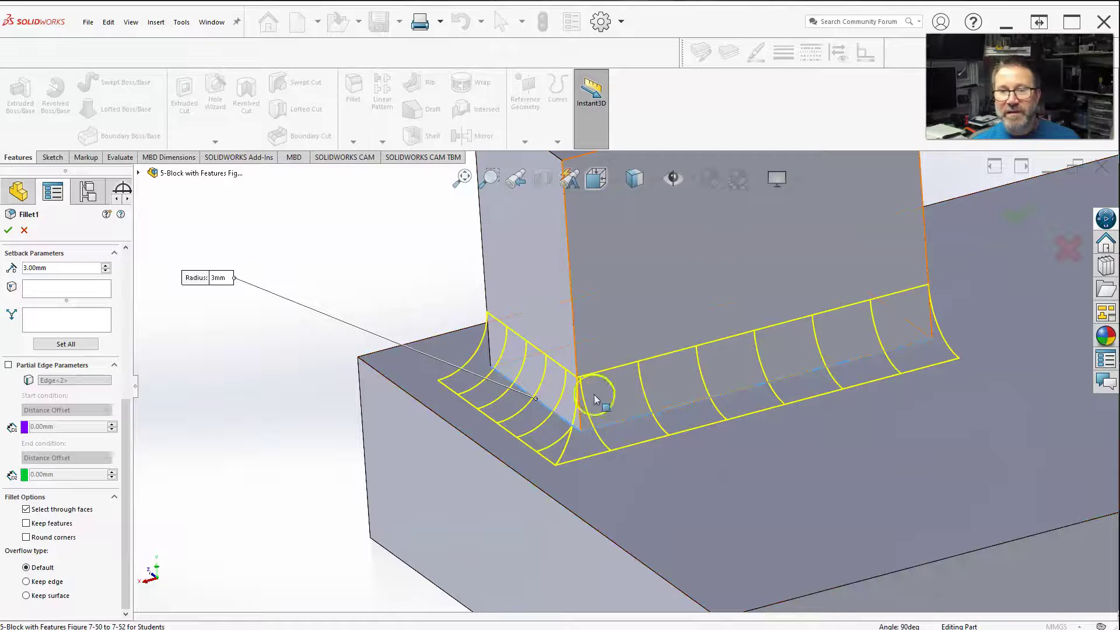
{"action": "middle_click_drag", "start_coordinate": [624, 491], "coordinate": [582, 463]}
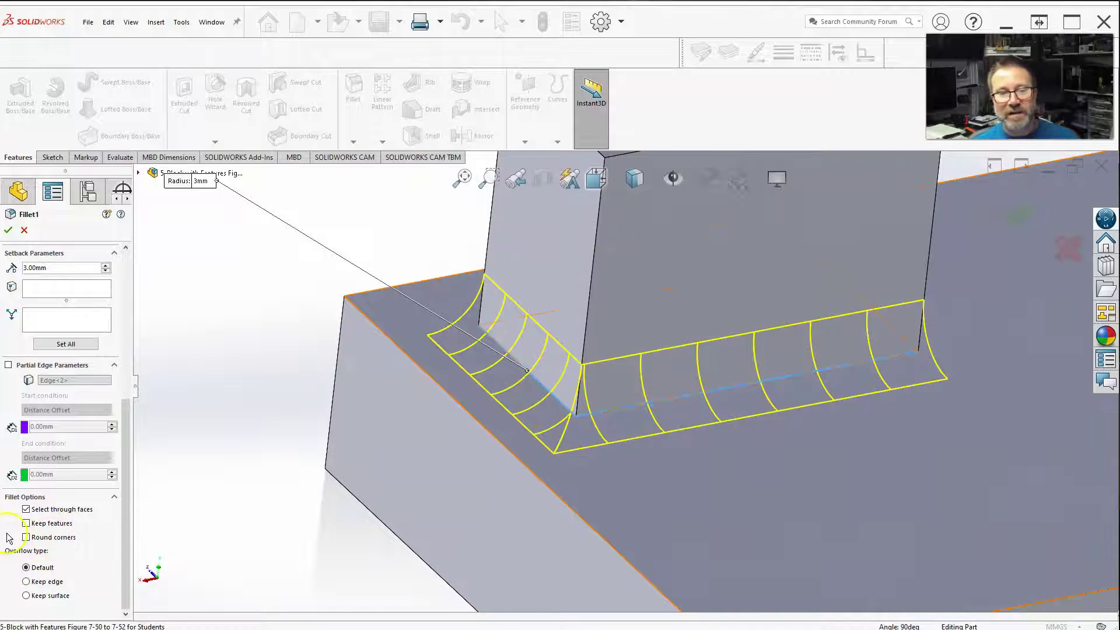
{"action": "left_click", "coordinate": [27, 537]}
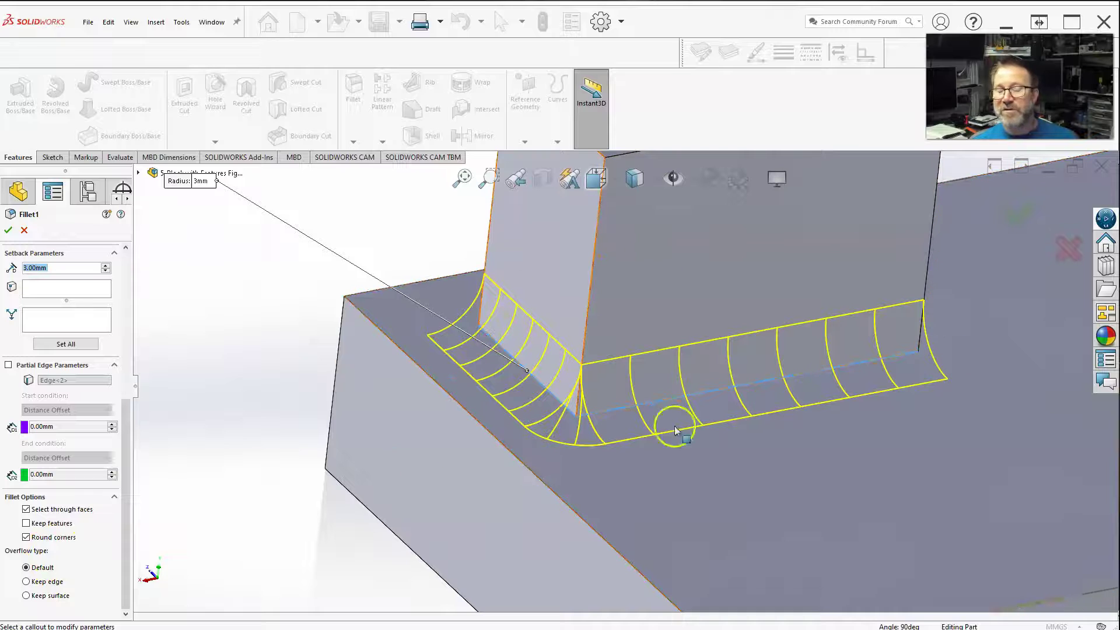
Compare Round corners off and on, then accept Fillet1 with Round corners on.
{"action": "left_click", "coordinate": [26, 537]}
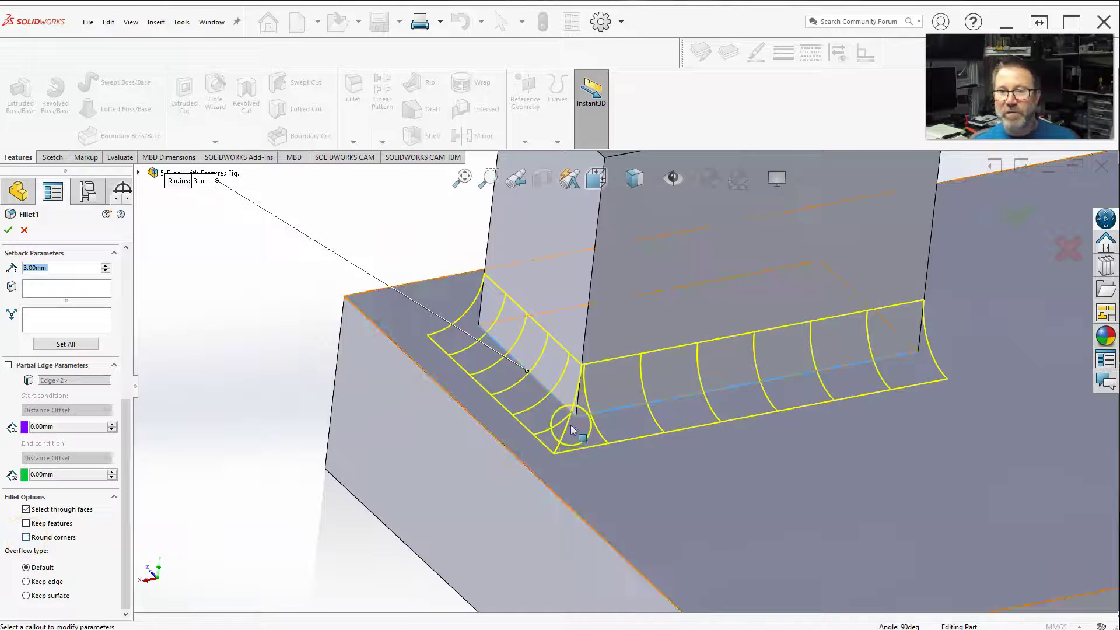
{"action": "left_click", "coordinate": [26, 537]}
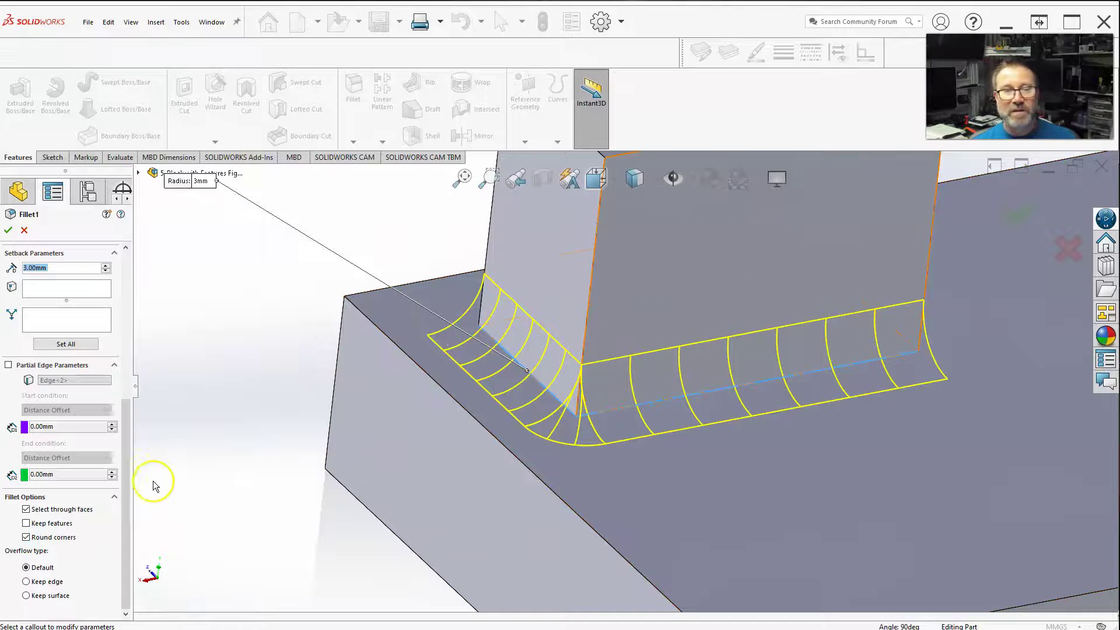
{"action": "left_click", "coordinate": [1019, 220]}
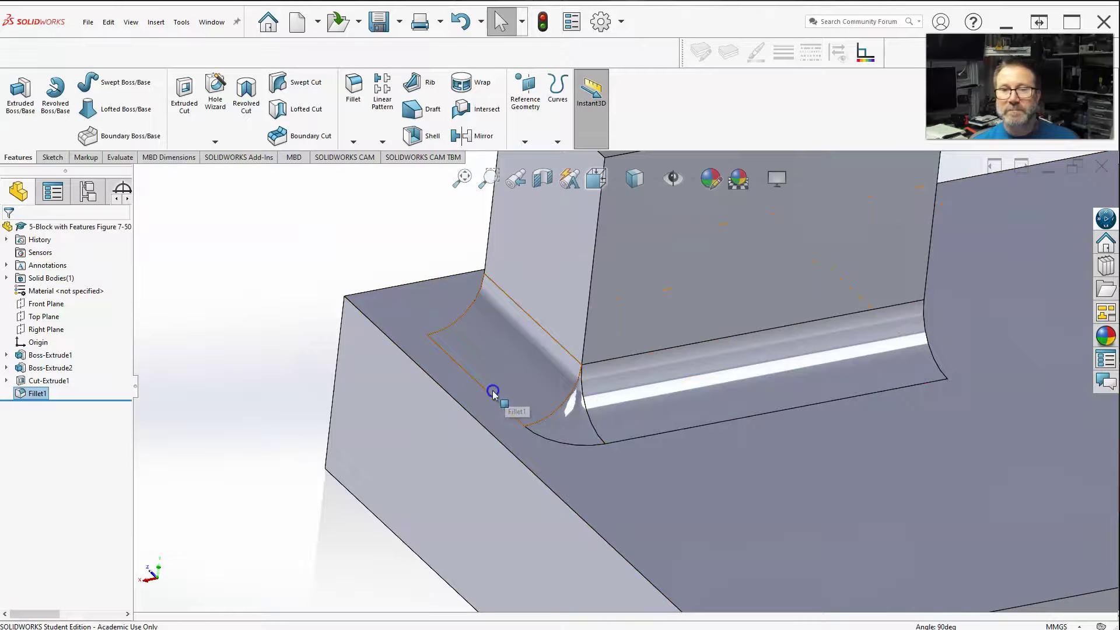